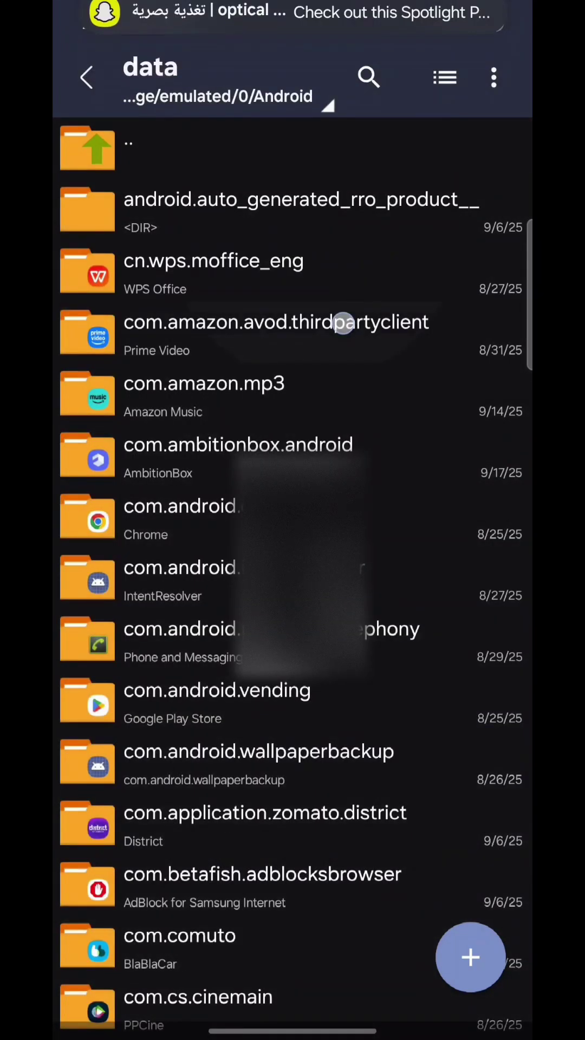
- Try the Prime Video folder com.amazon.avod.thirdpartyclient in Android/data and hit access denied
left_click(343, 323)
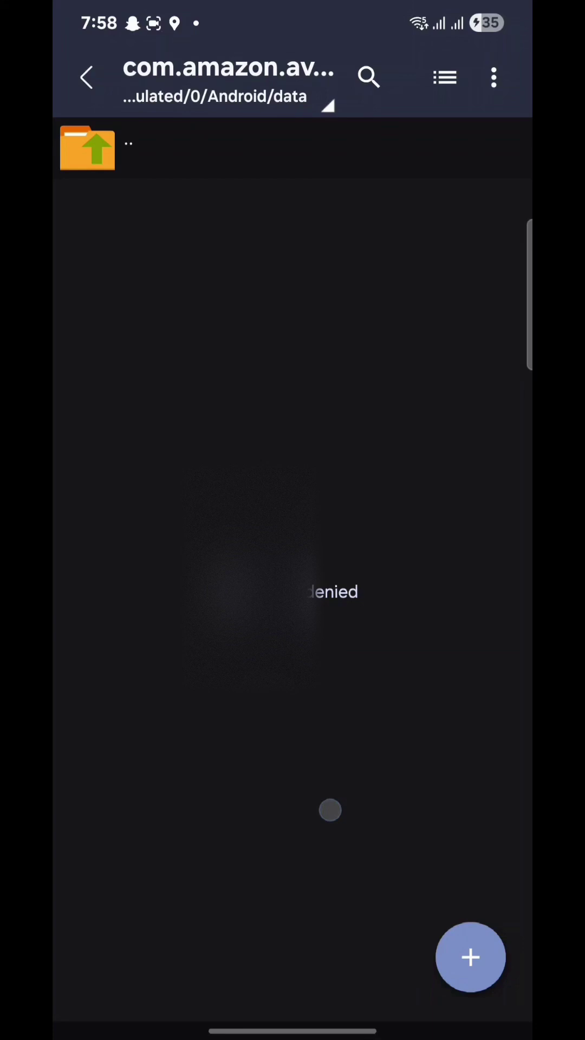
- Return to Play Store's Shizuku search results via Recents and launch the installed Shizuku app
left_click_drag(352, 1023, 320, 591)
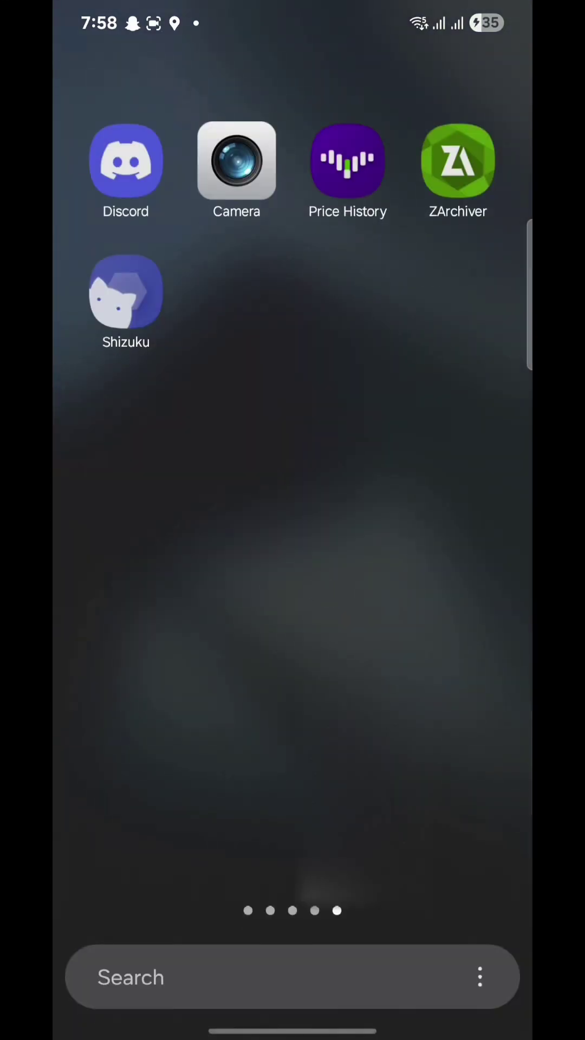
left_click_drag(278, 557, 488, 558)
left_click(292, 977)
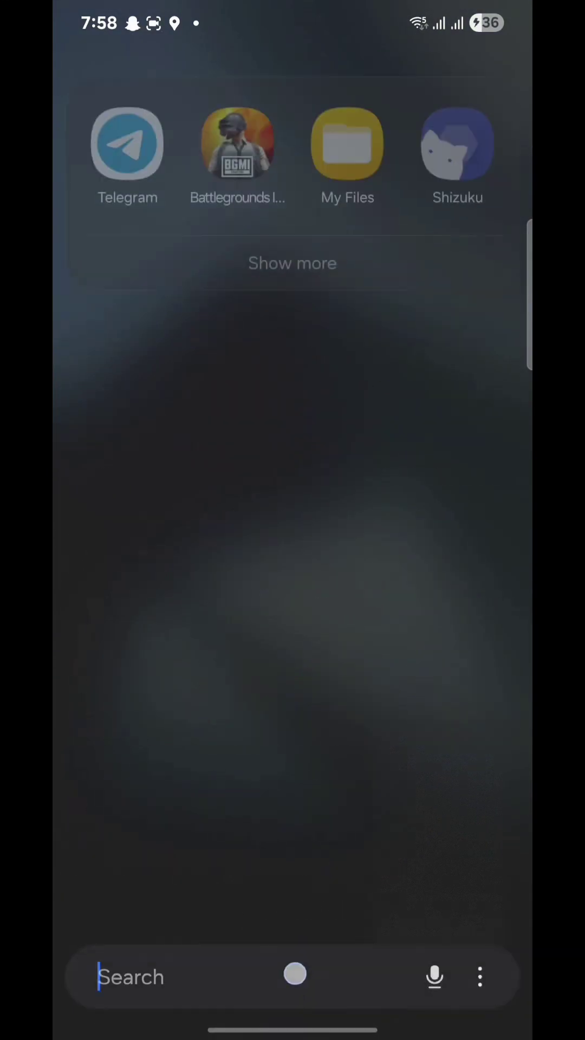
left_click_drag(295, 973, 293, 704)
left_click_drag(217, 488, 461, 488)
left_click(293, 487)
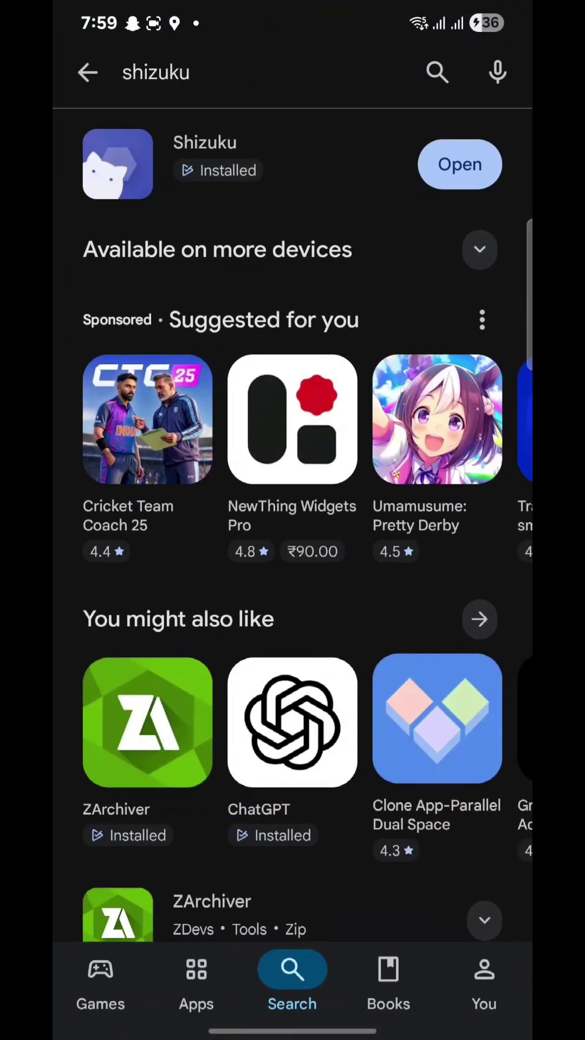
left_click(460, 164)
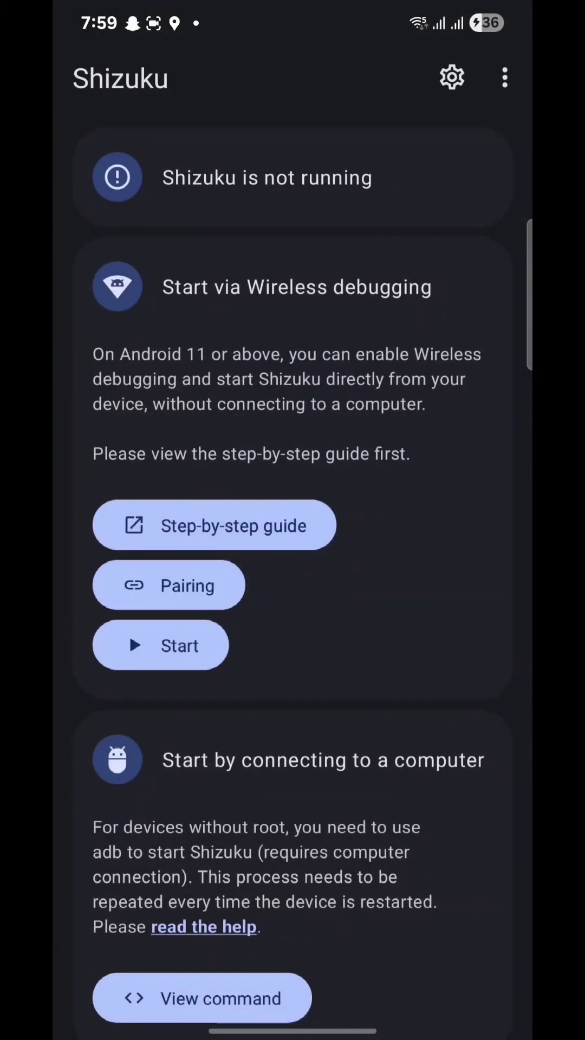
left_click(204, 181)
- Go to Settings > About phone > Software information and tap Build number until developer mode is on
left_click_drag(292, 6, 293, 542)
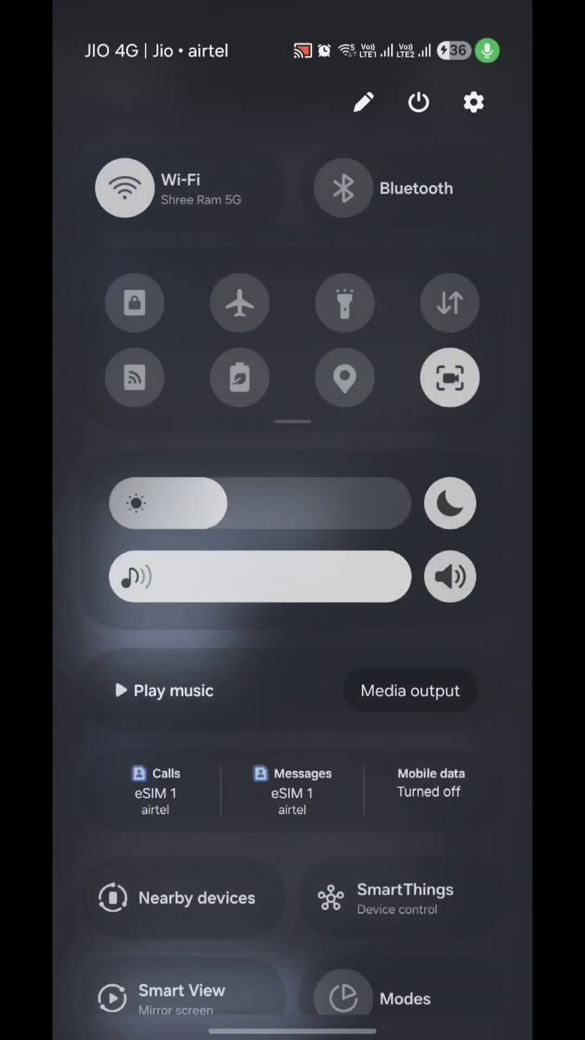
left_click(472, 104)
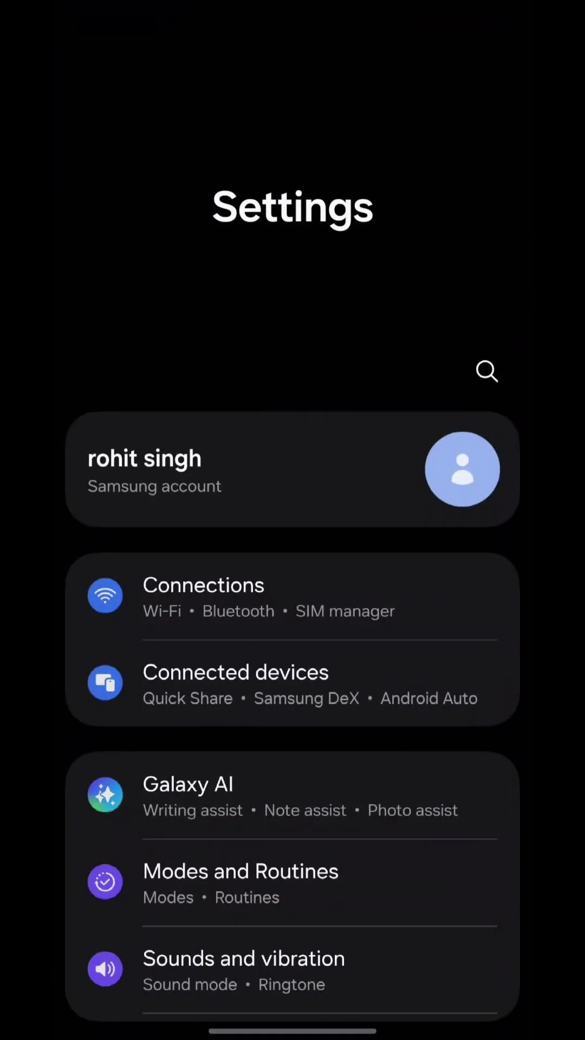
scroll(292, 542, "down", 10)
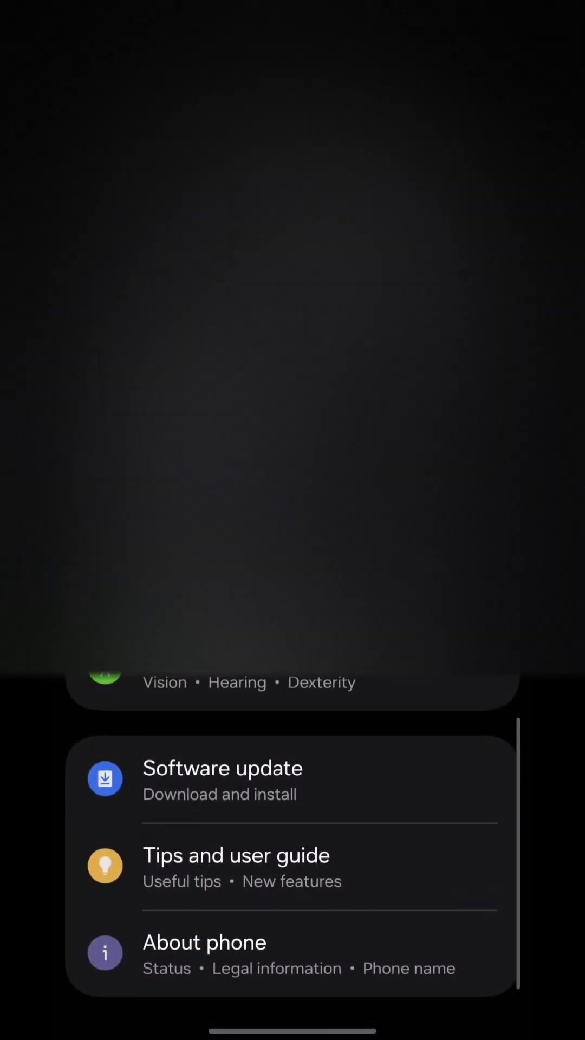
left_click(205, 953)
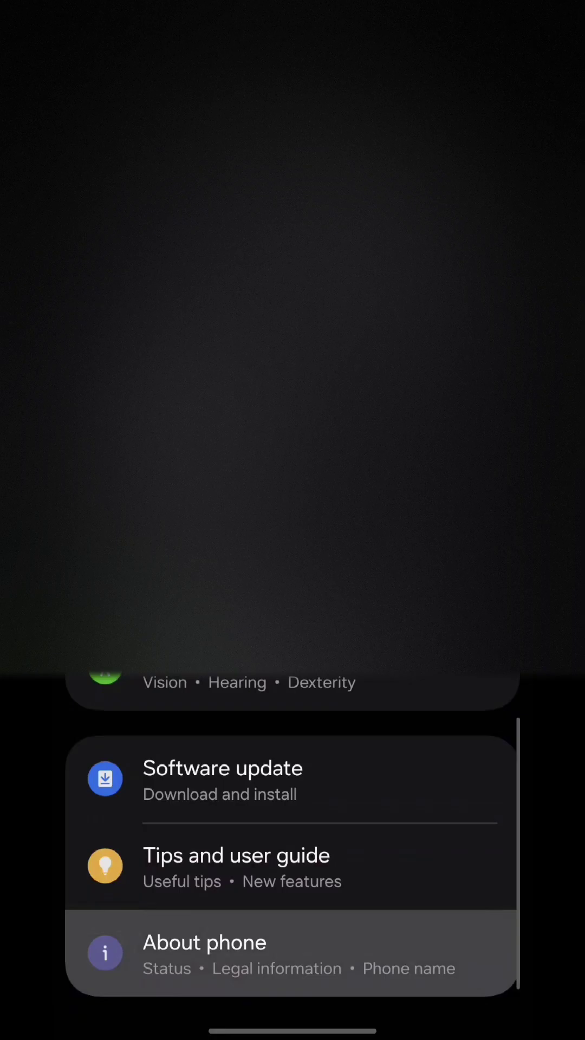
scroll(292, 812, "down", 5)
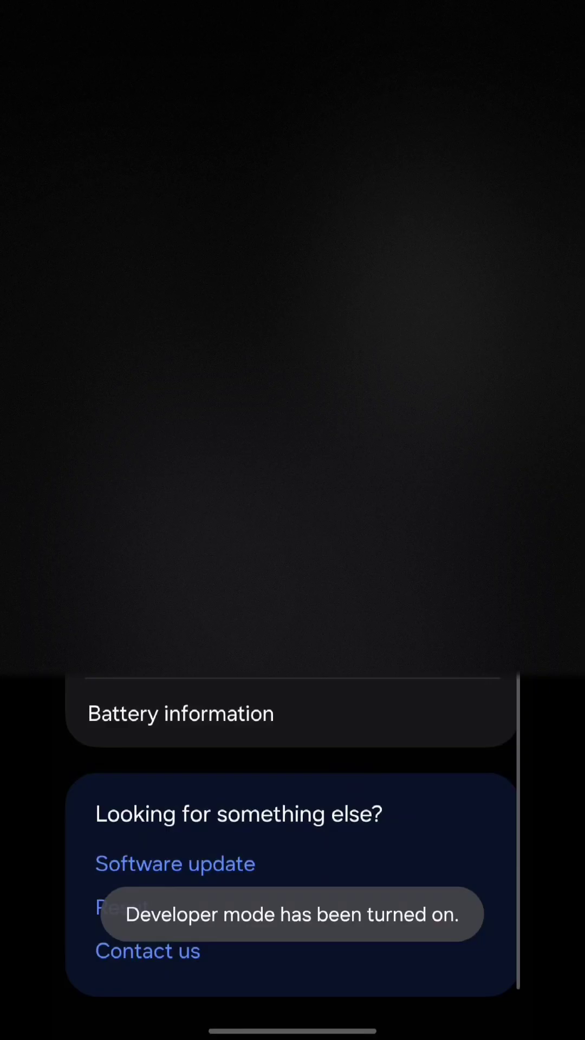
- Turn on USB debugging (confirming OK) and Wireless debugging in Developer options
left_click_drag(564, 581, 485, 581)
left_click(262, 965)
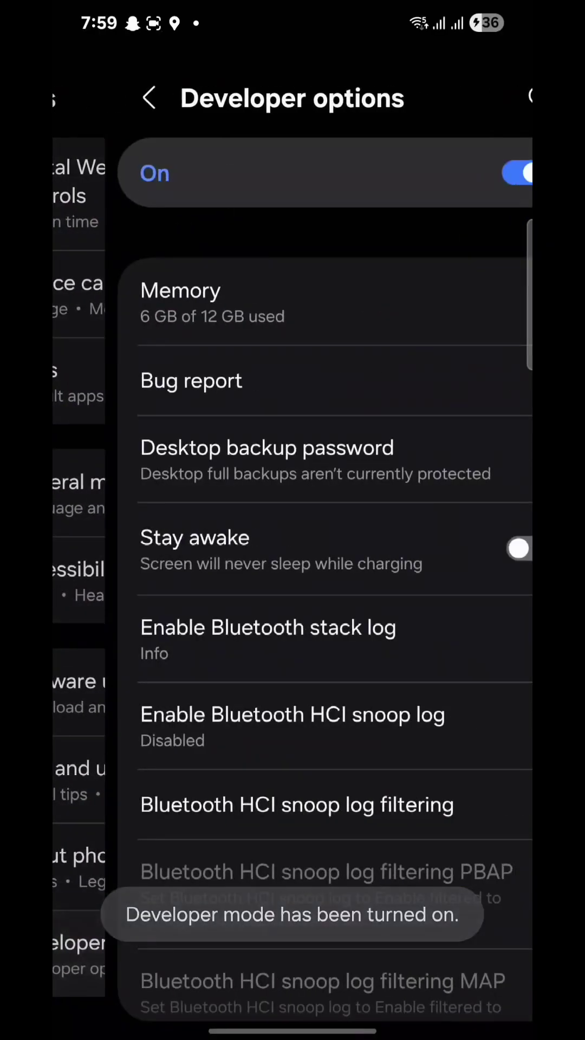
scroll(425, 596, "down", 5)
scroll(448, 487, "down", 10)
scroll(453, 488, "down", 5)
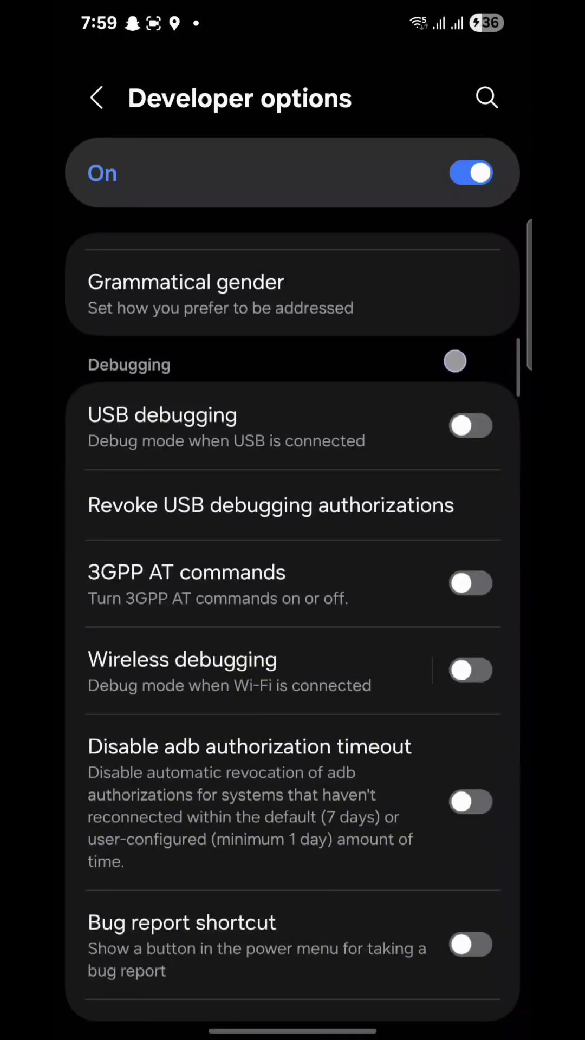
left_click(470, 416)
left_click(401, 957)
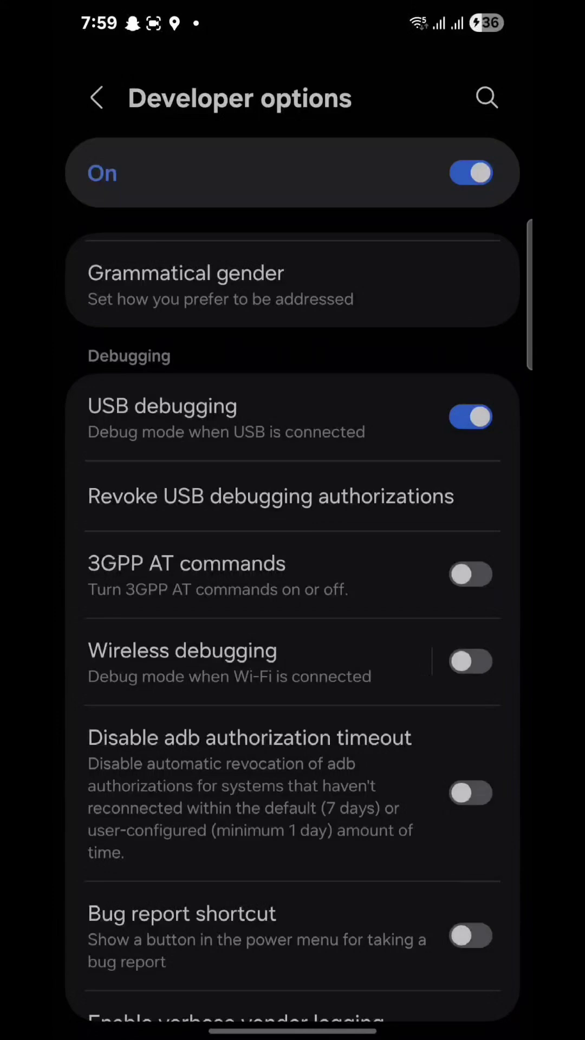
left_click(470, 661)
- Try pairing with a six-digit code from the Wireless debugging page and dismiss the failure message
left_click(216, 663)
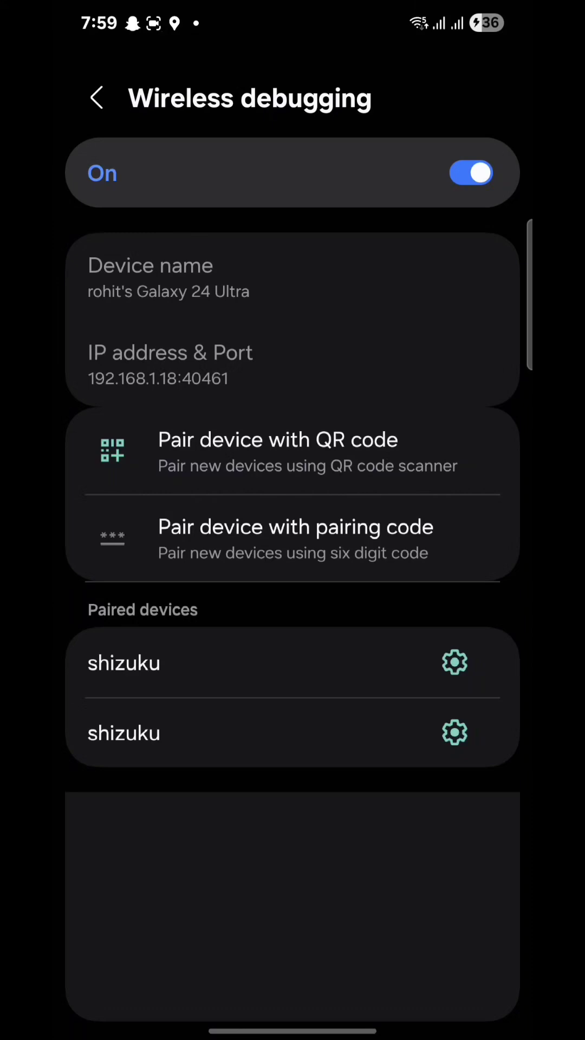
left_click_drag(579, 560, 493, 561)
mouse_move(363, 889)
left_mouse_down()
mouse_move(363, 583)
mouse_move(317, 827)
left_mouse_up()
left_click(183, 596)
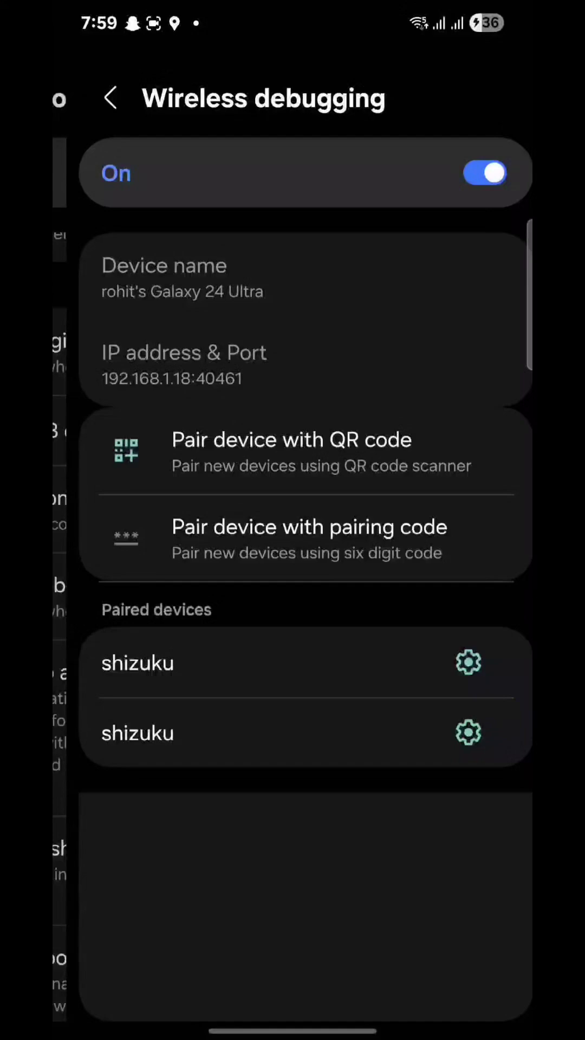
left_click(292, 539)
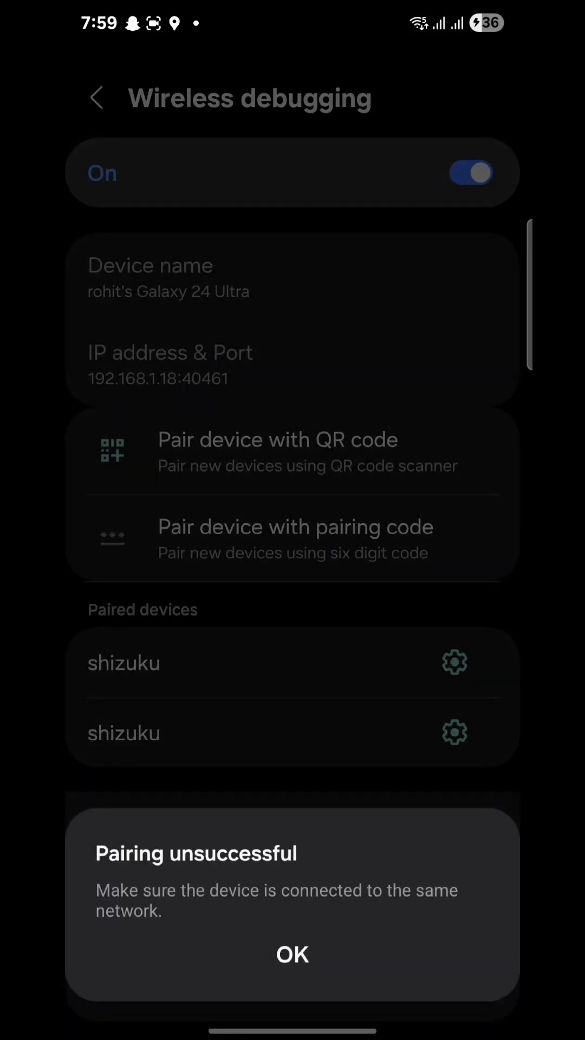
left_click(302, 962)
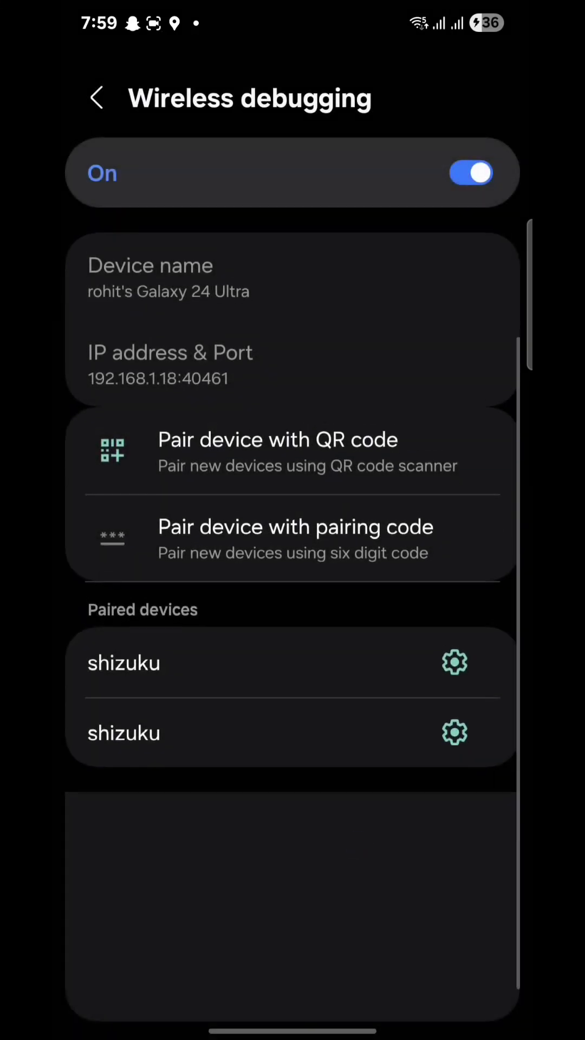
left_click_drag(335, 1029, 354, 816)
- Start Shizuku's pairing and allow Shizuku to post notifications
left_click(339, 704)
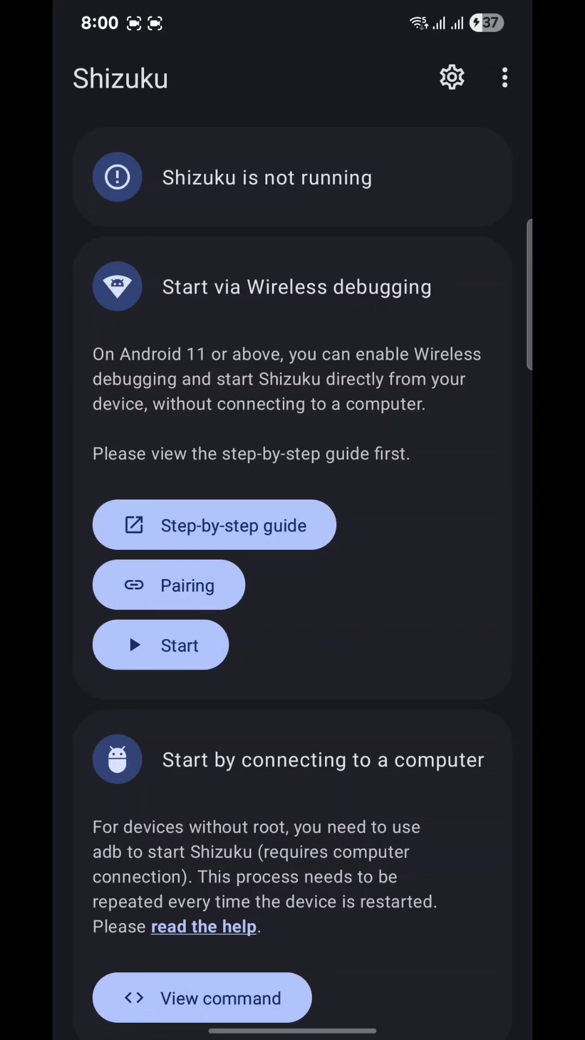
left_click(186, 585)
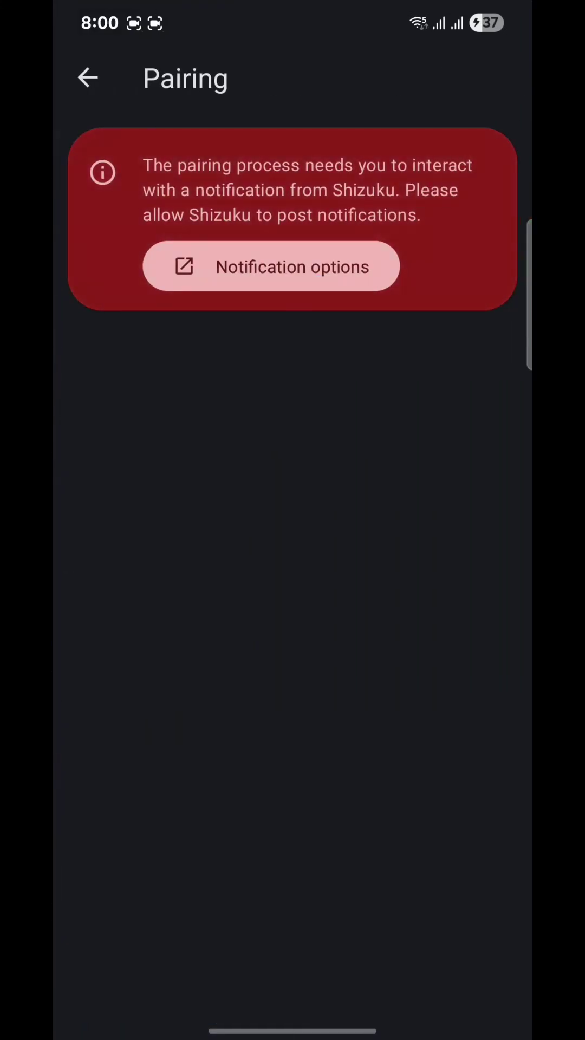
left_click(271, 266)
left_click(471, 252)
left_click_drag(579, 383, 477, 383)
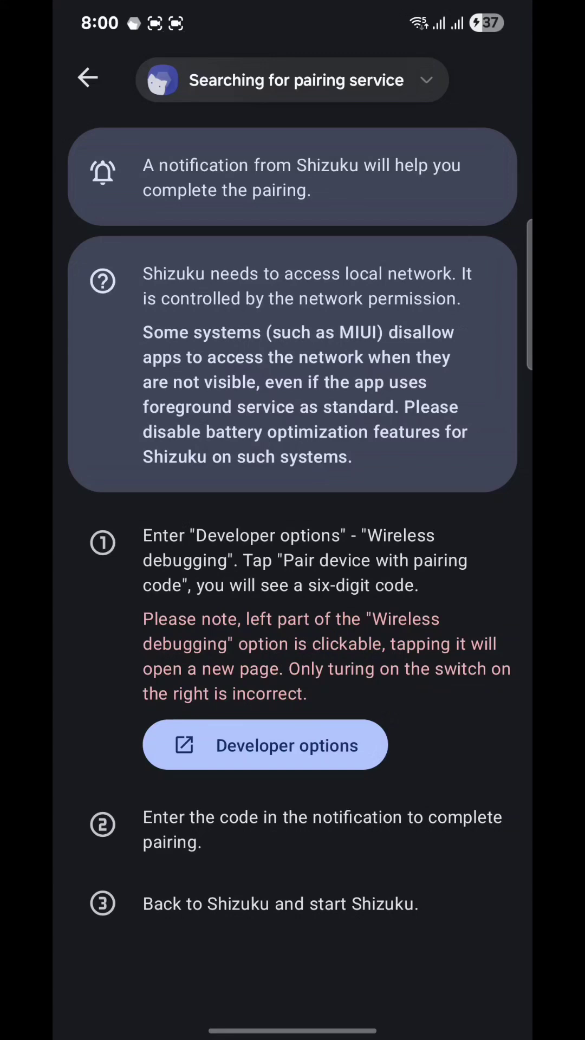
left_click_drag(329, 1014, 337, 817)
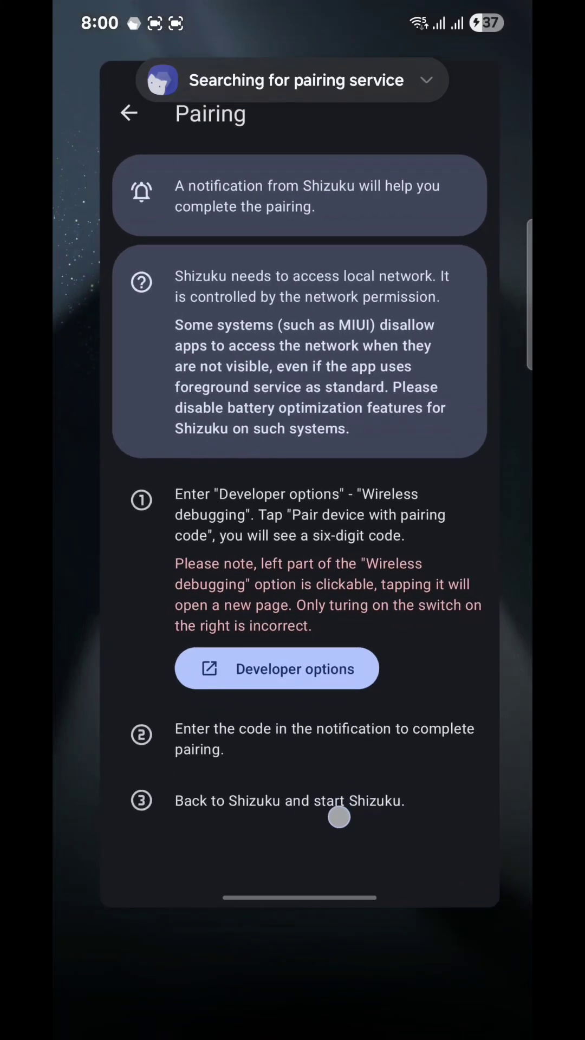
left_click(292, 433)
- Dismiss the failed-pairing dialog and generate a new six-digit pairing code in Wireless debugging
left_click(307, 950)
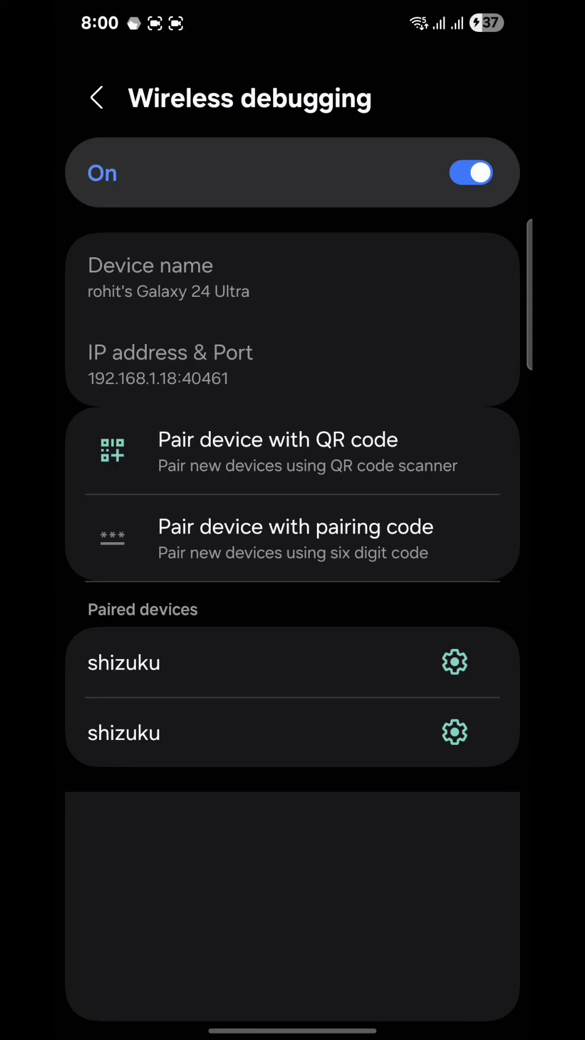
left_click_drag(582, 622, 390, 622)
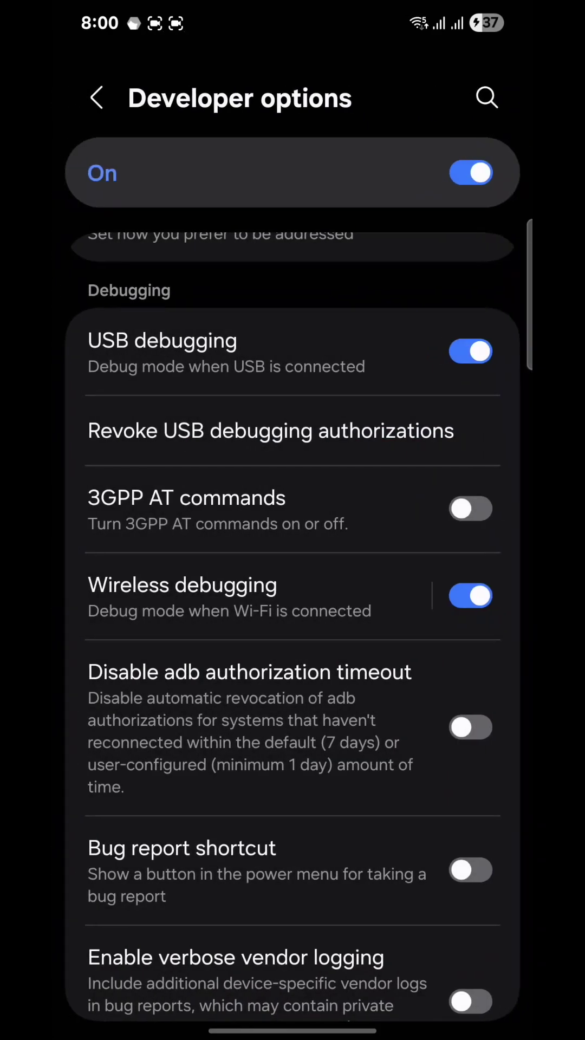
left_click(216, 596)
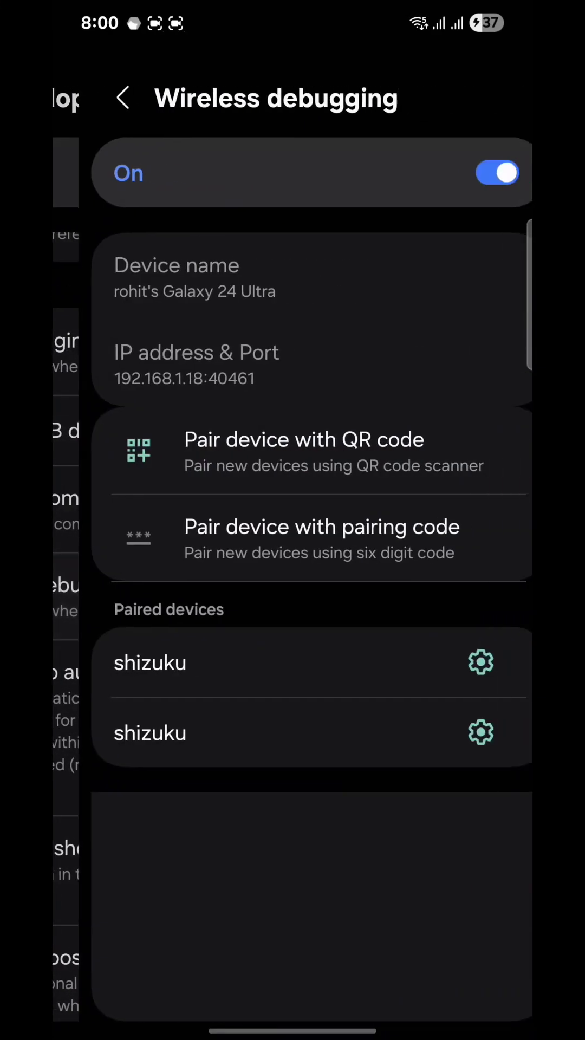
left_click(353, 548)
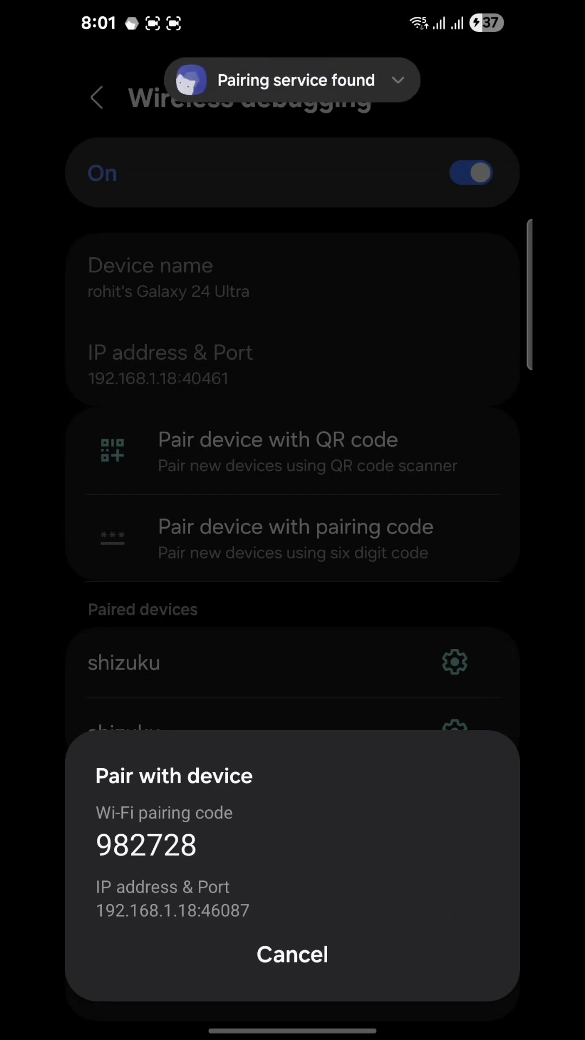
left_click_drag(293, 16, 293, 487)
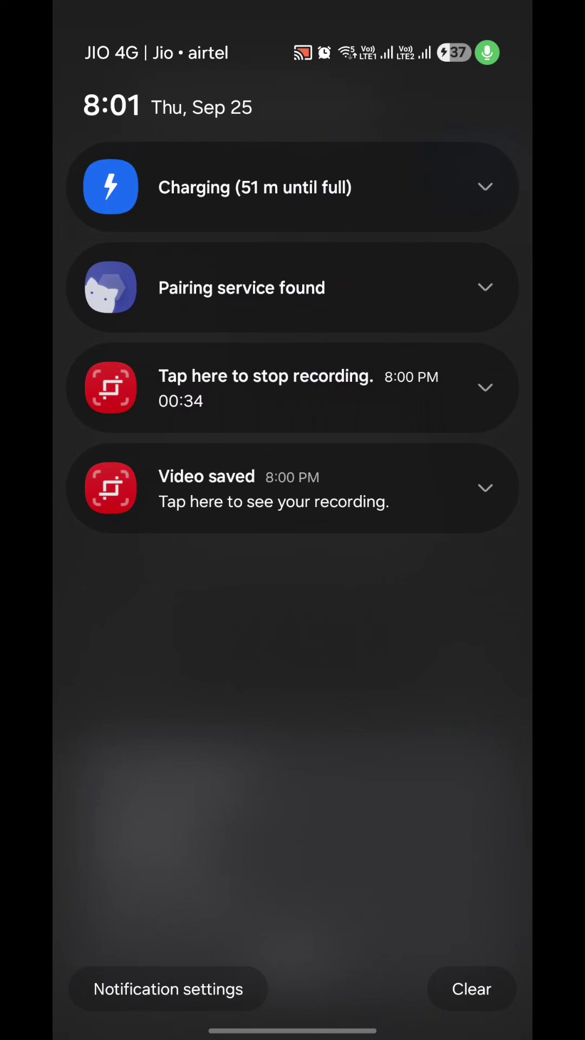
left_click_drag(328, 292, 332, 343)
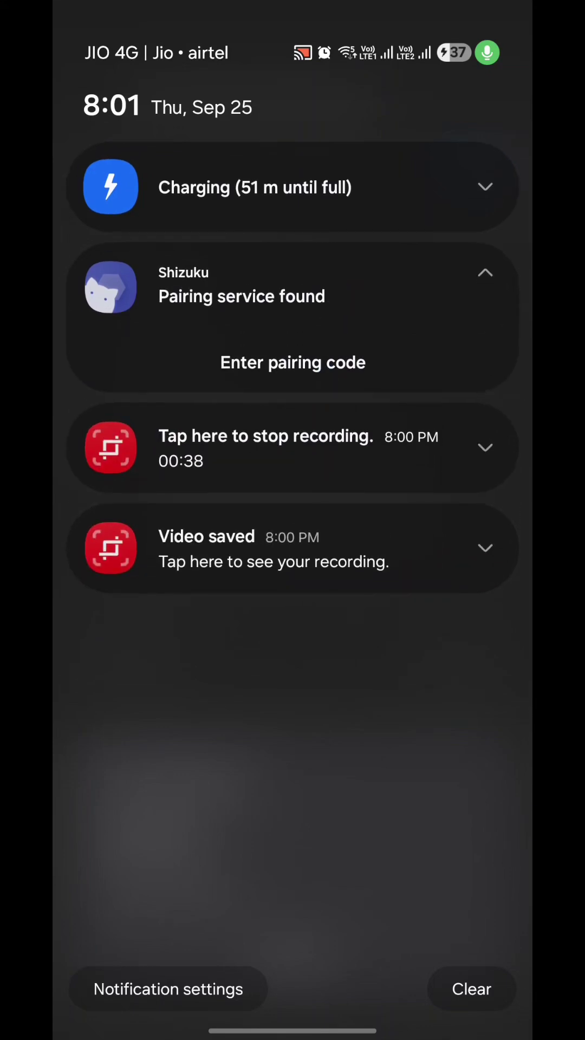
left_click_drag(292, 812, 293, 217)
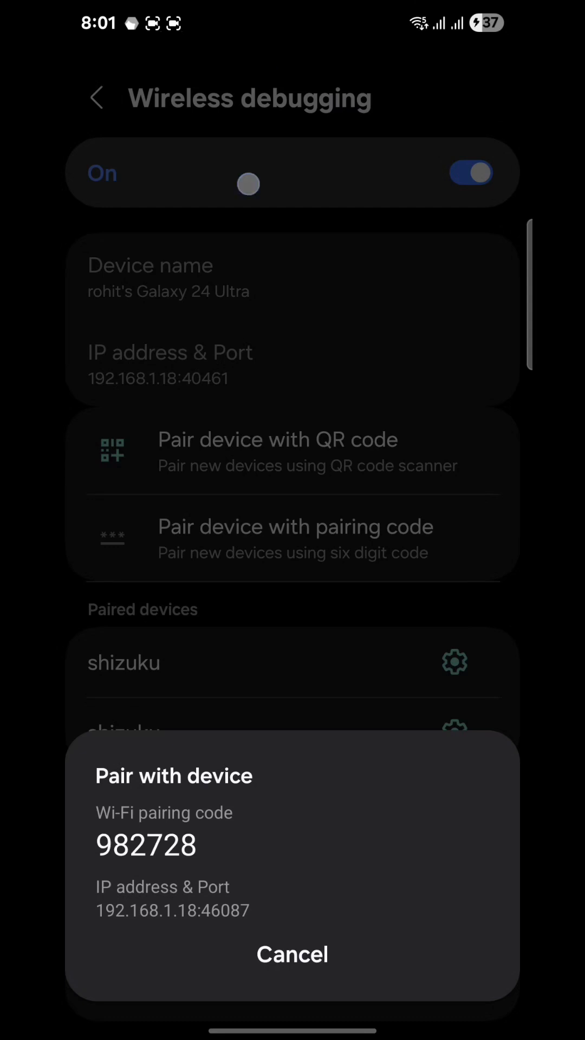
left_click_drag(239, 72, 249, 541)
left_click(485, 288)
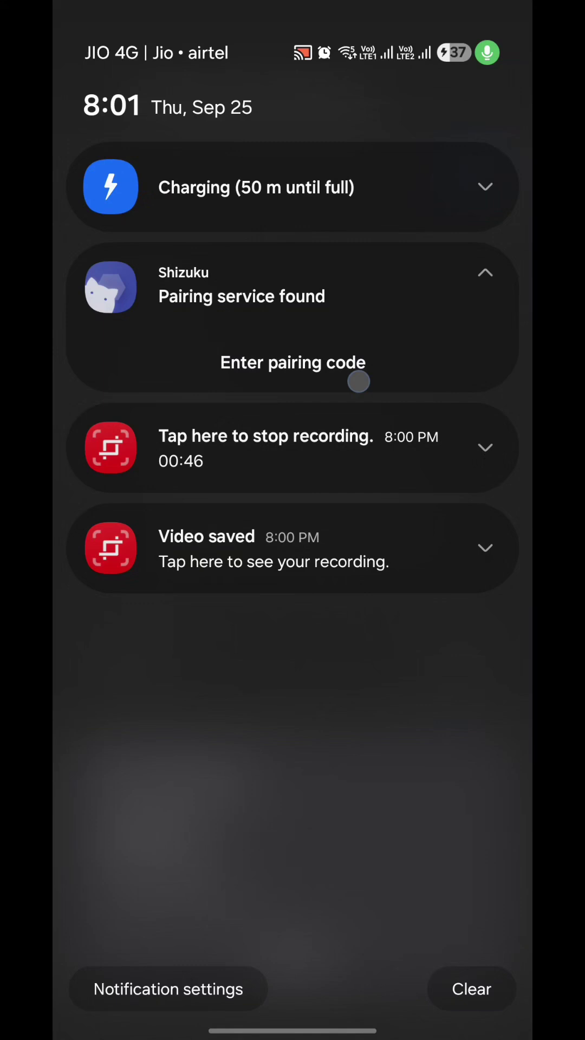
left_click(357, 378)
type("98")
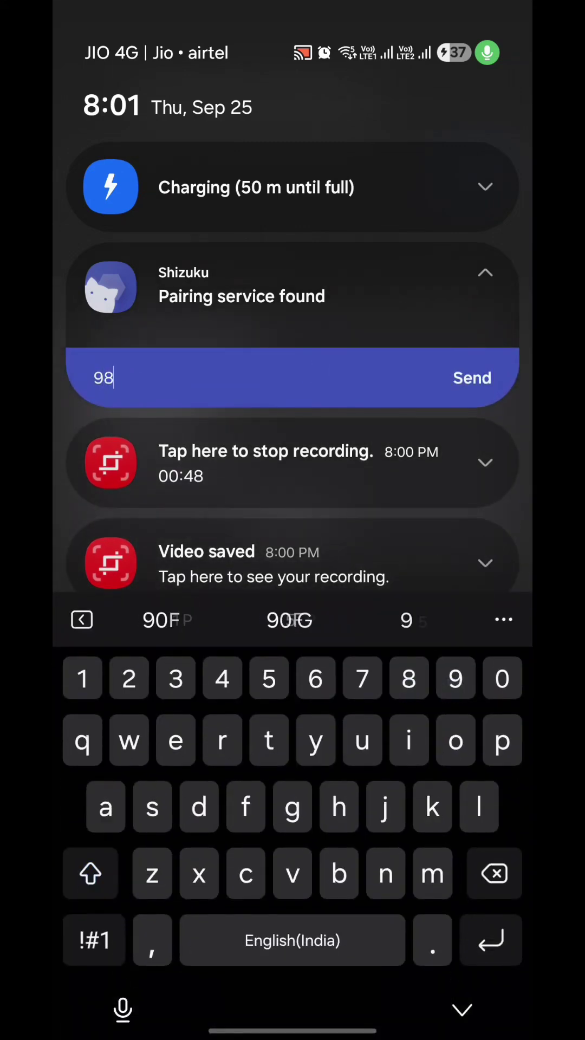
type("272")
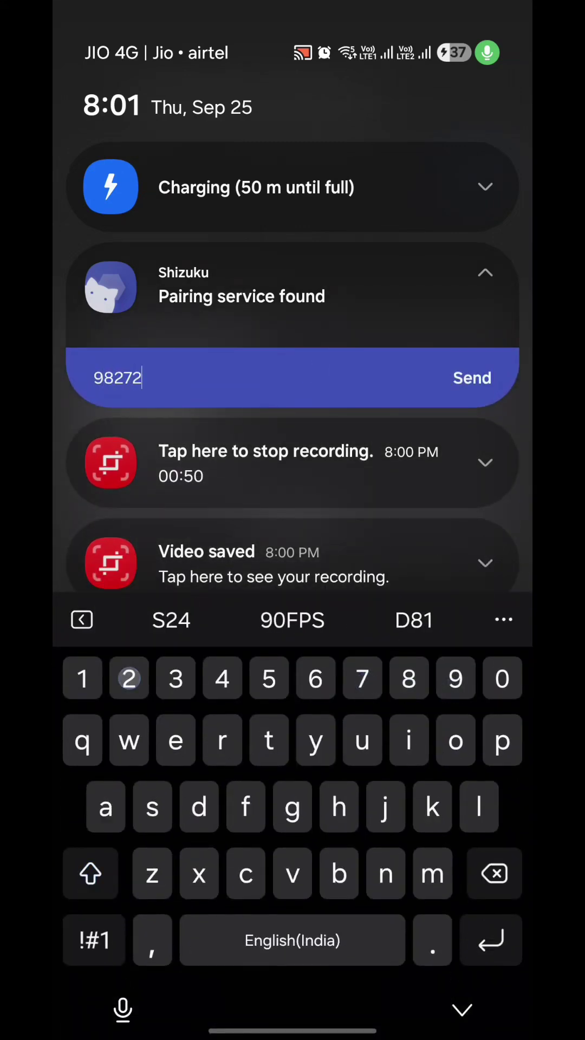
type("8")
left_click(472, 378)
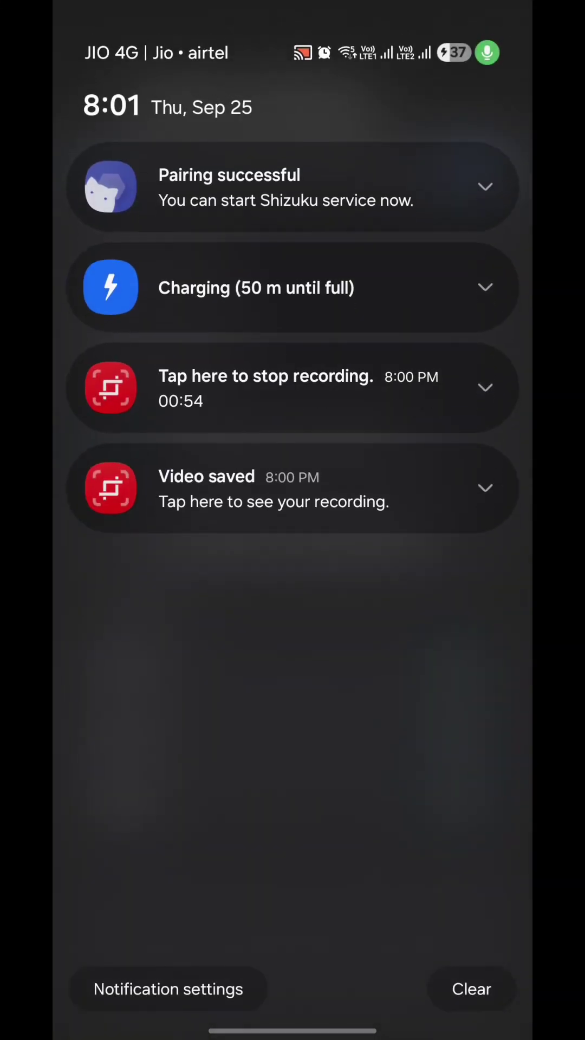
left_click(381, 209)
- Get back to Shizuku's main screen and Start it via Wireless debugging until it reports running
left_click_drag(293, 812, 293, 325)
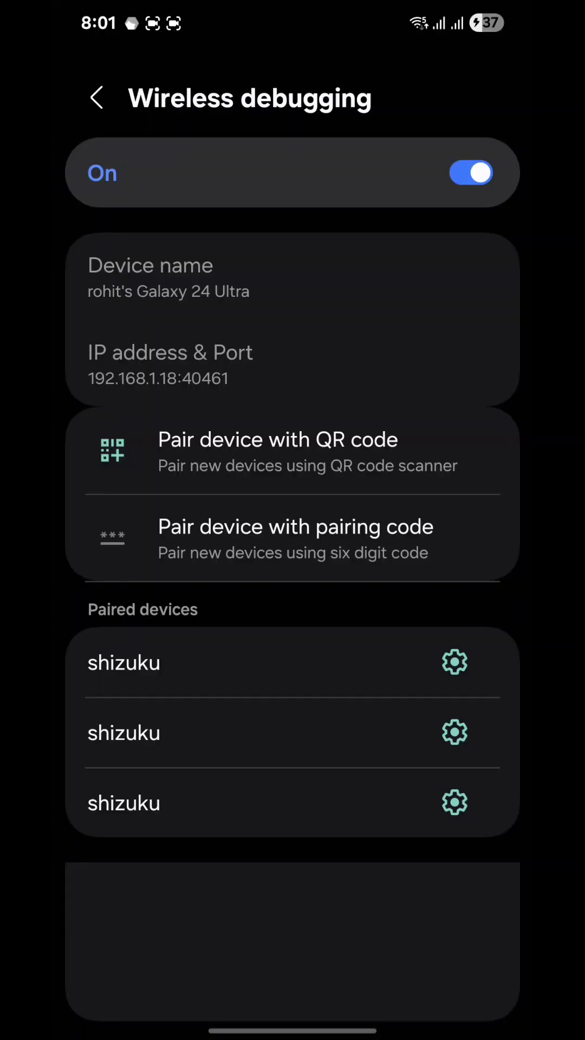
left_click_drag(293, 1030, 297, 850)
left_click_drag(163, 542, 488, 542)
left_click(301, 534)
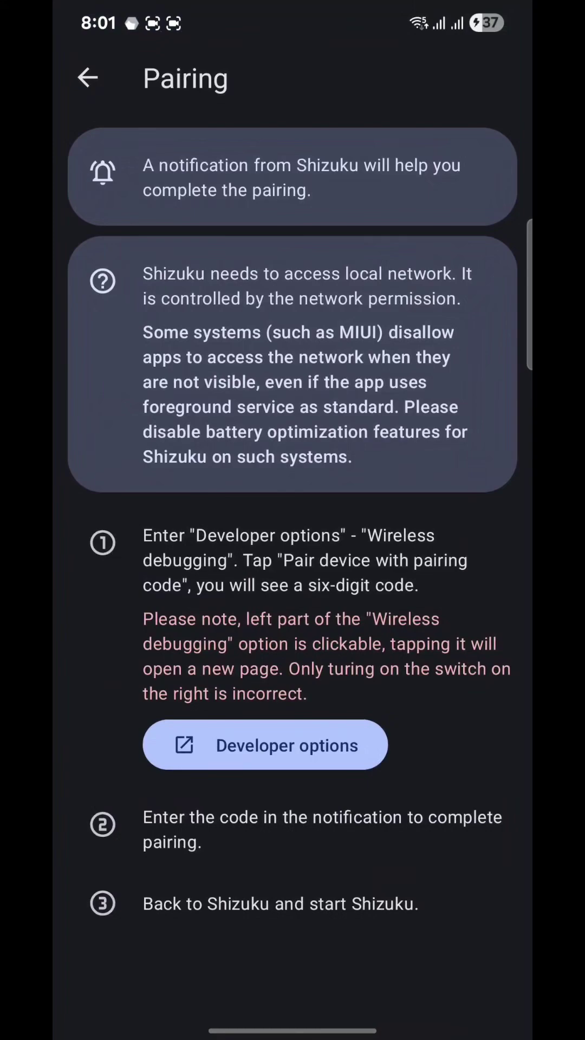
left_click_drag(292, 1029, 292, 812)
left_click_drag(162, 650, 365, 660)
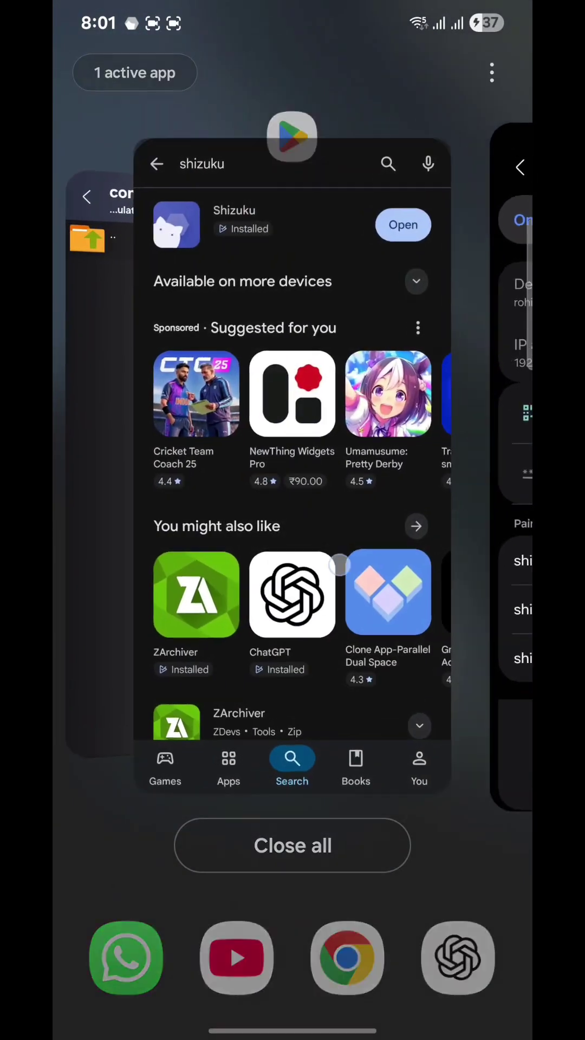
left_click(340, 565)
left_click(460, 162)
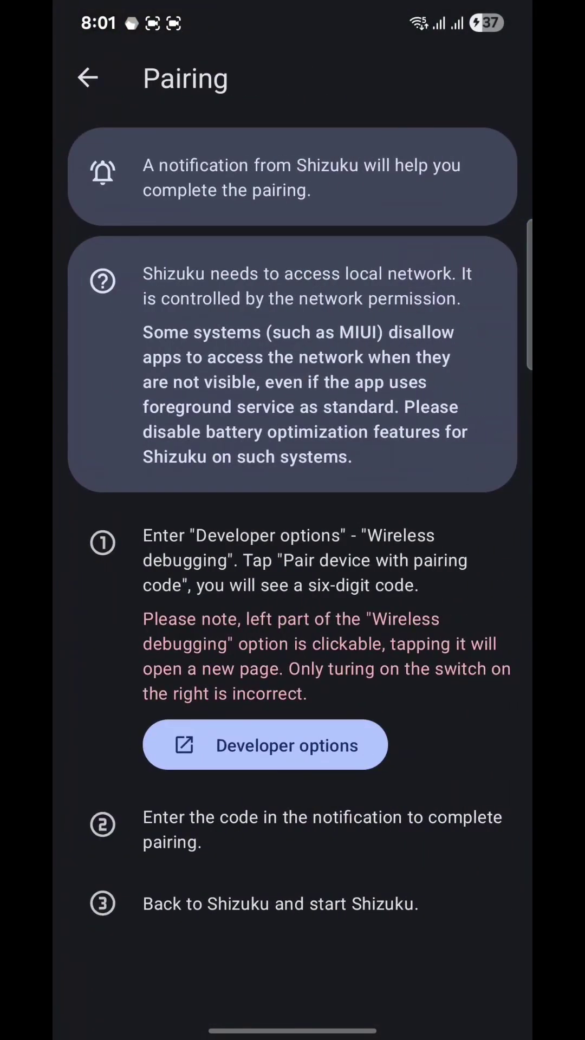
left_click_drag(528, 655, 455, 650)
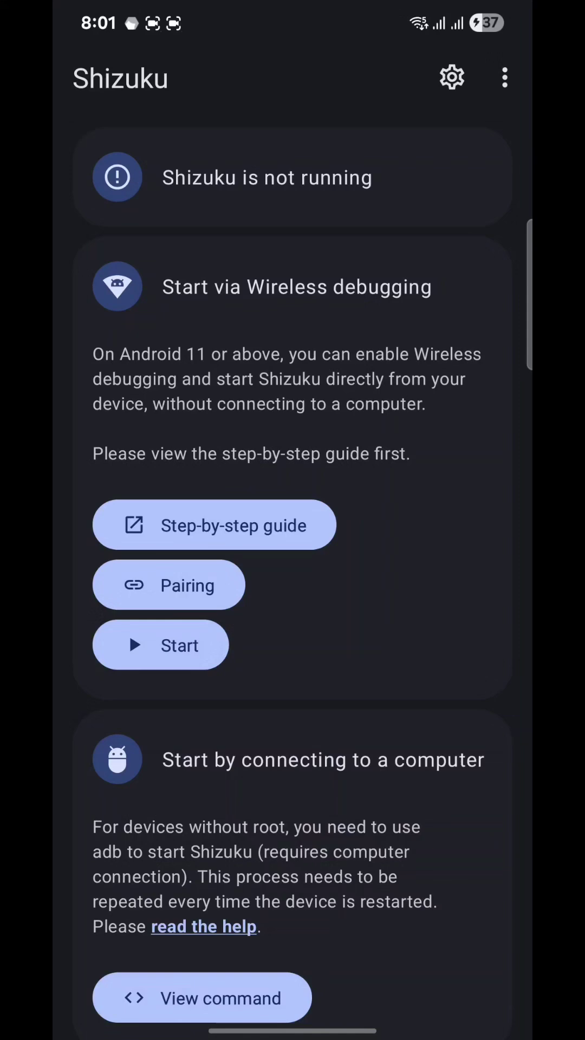
left_click(160, 645)
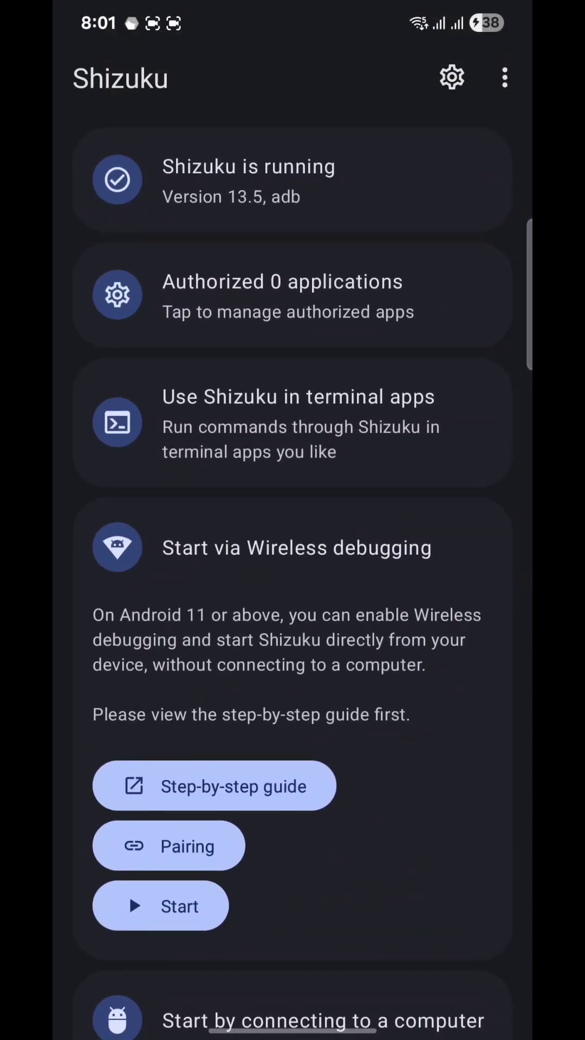
- Launch ZArchiver from the app drawer and go to Settings > ROOT
left_click_drag(293, 1029, 292, 596)
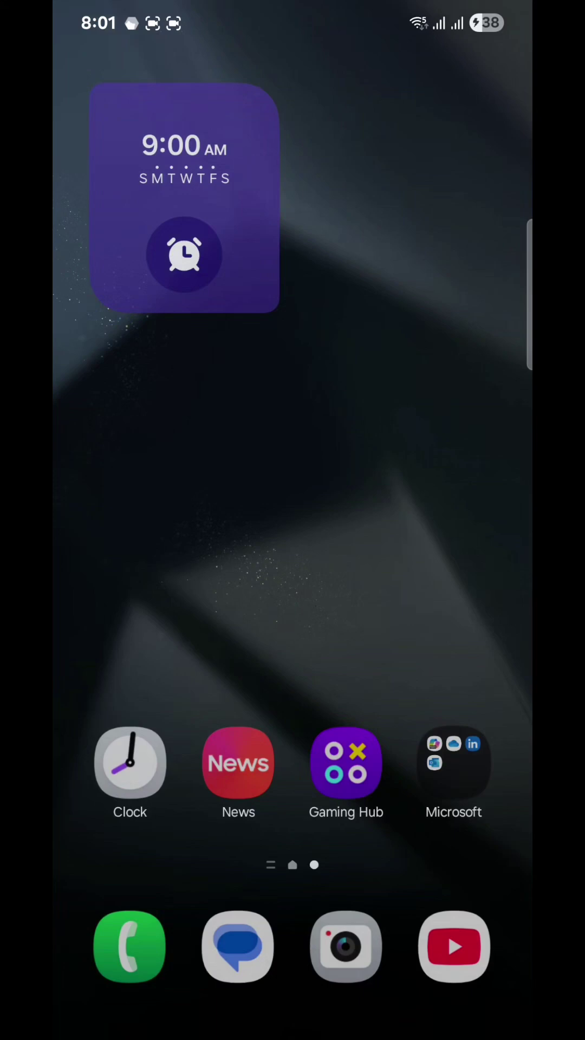
left_click_drag(292, 758, 293, 379)
left_click_drag(433, 542, 162, 542)
left_click(458, 160)
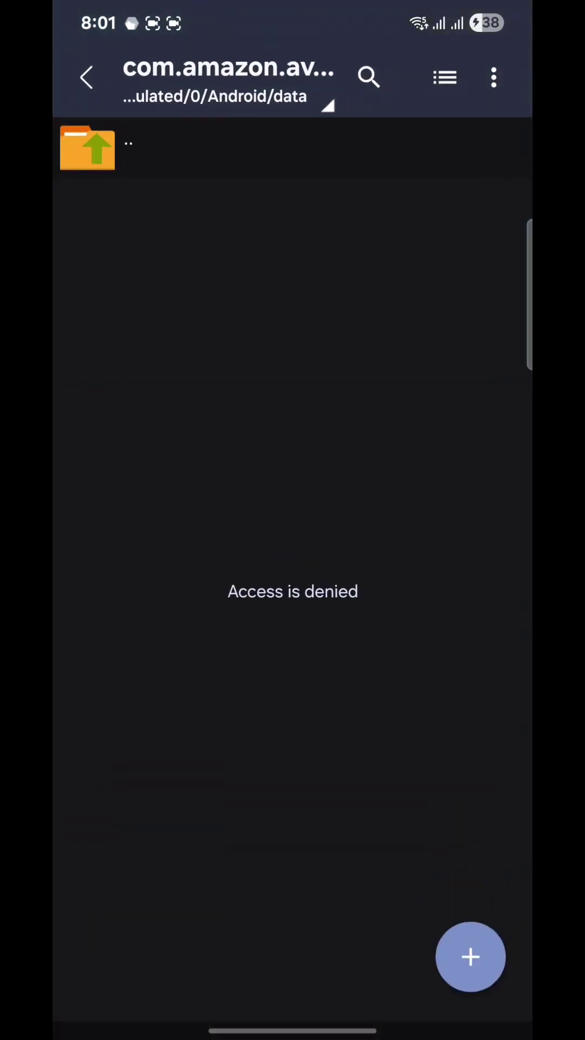
left_click(494, 77)
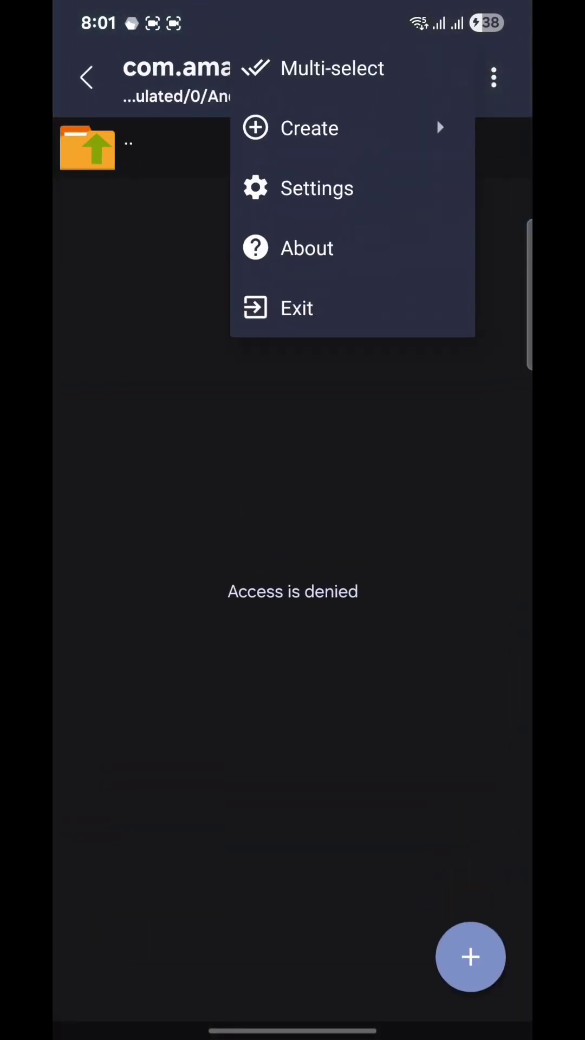
left_click(406, 178)
left_click(273, 429)
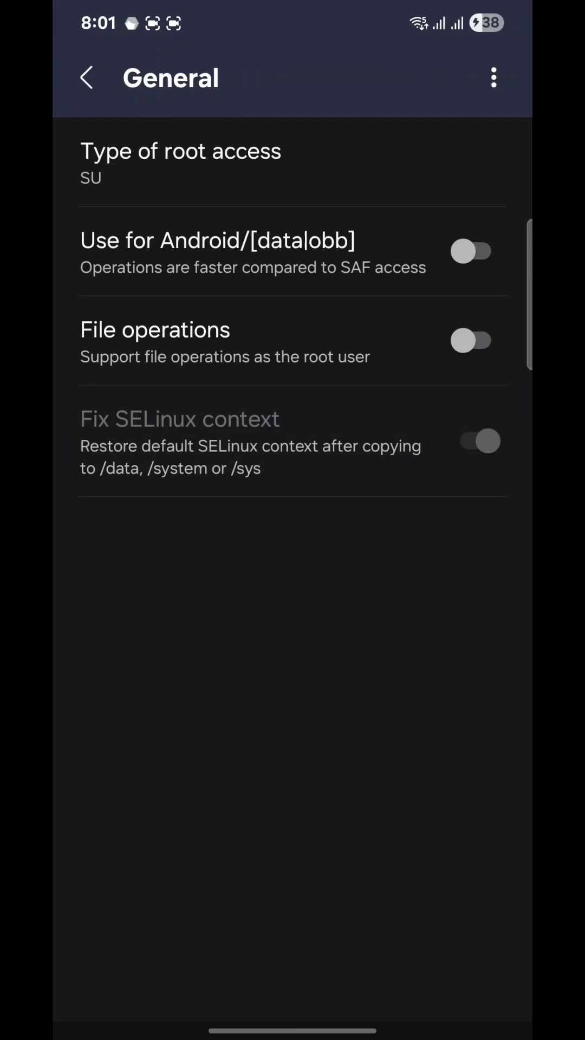
- Set root access type to Shizuku / SUI, enable Android data/obb and root file operations, and grant Shizuku permission
left_click(366, 165)
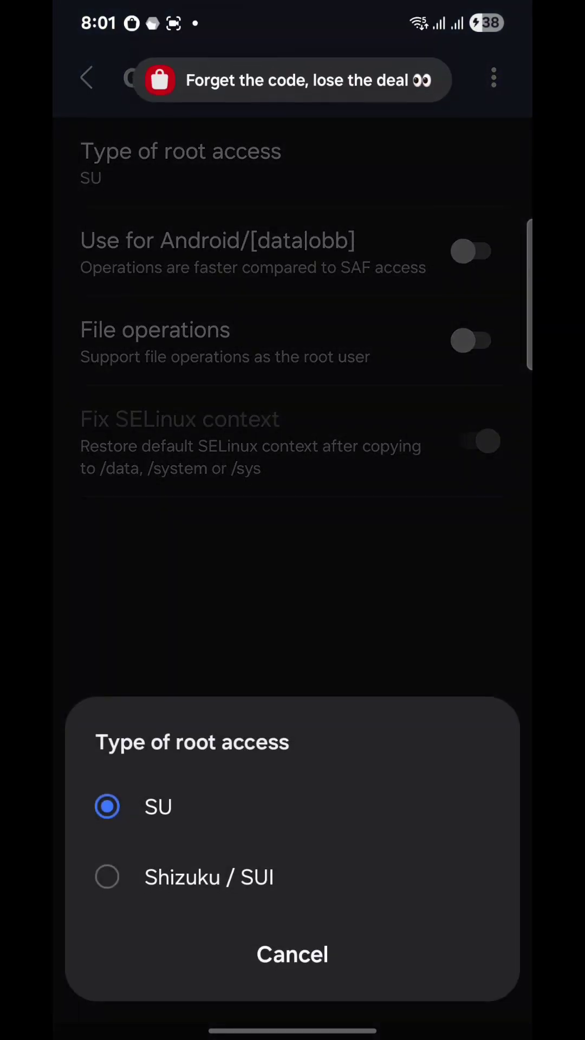
left_click(220, 878)
left_click(470, 251)
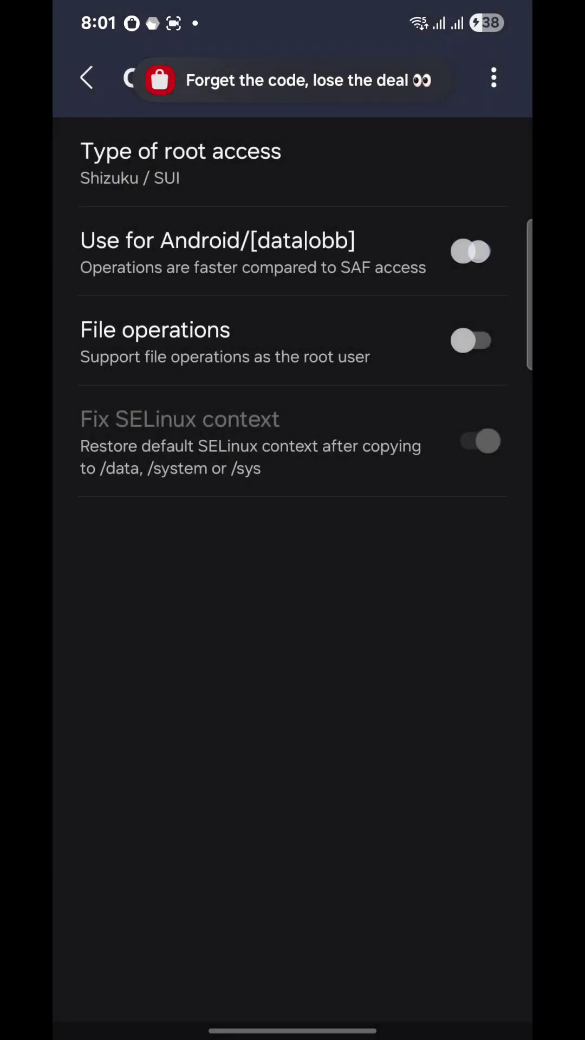
left_click(470, 340)
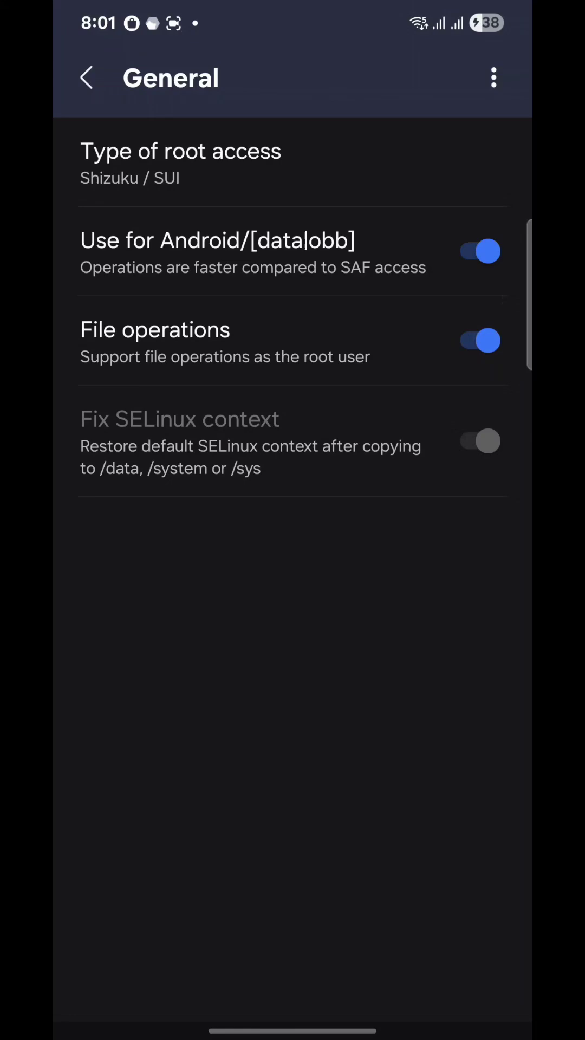
mouse_move(528, 537)
left_mouse_down()
mouse_move(477, 537)
mouse_move(436, 596)
left_mouse_up()
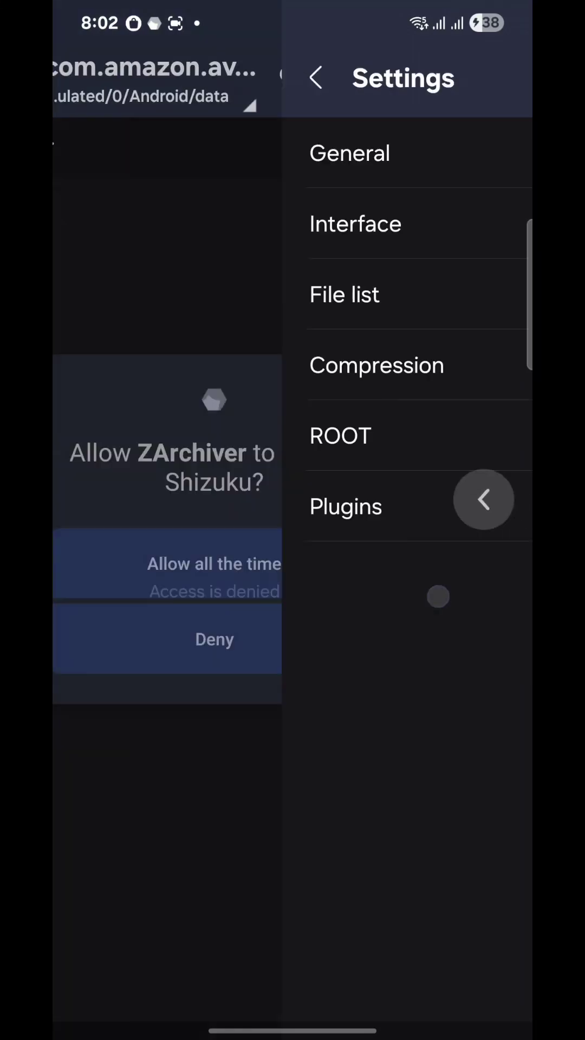
left_click(378, 561)
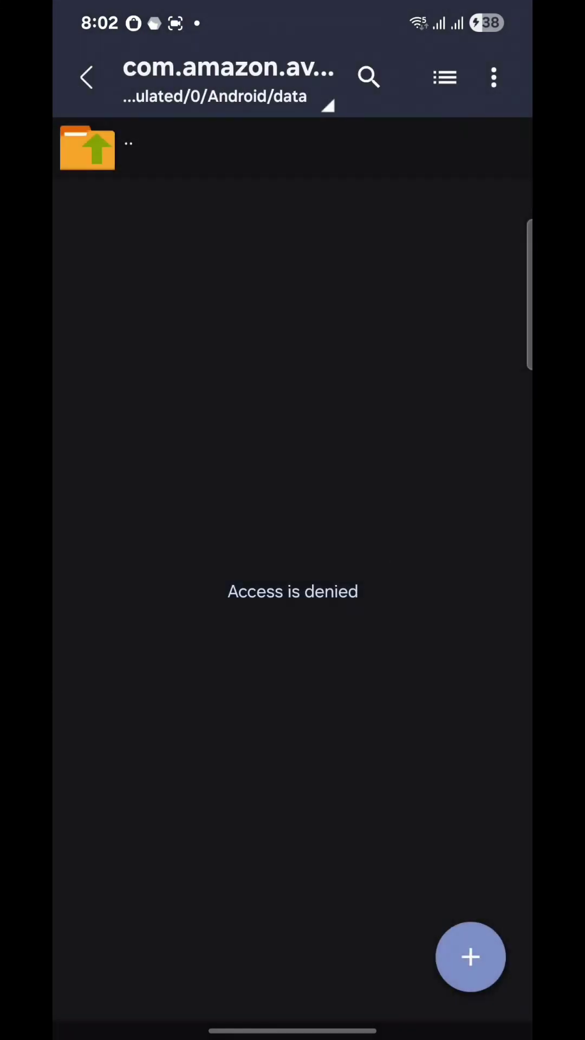
- Browse Device storage > Android > data and open the com.pubg.imobile folder
left_click(267, 76)
left_click(166, 211)
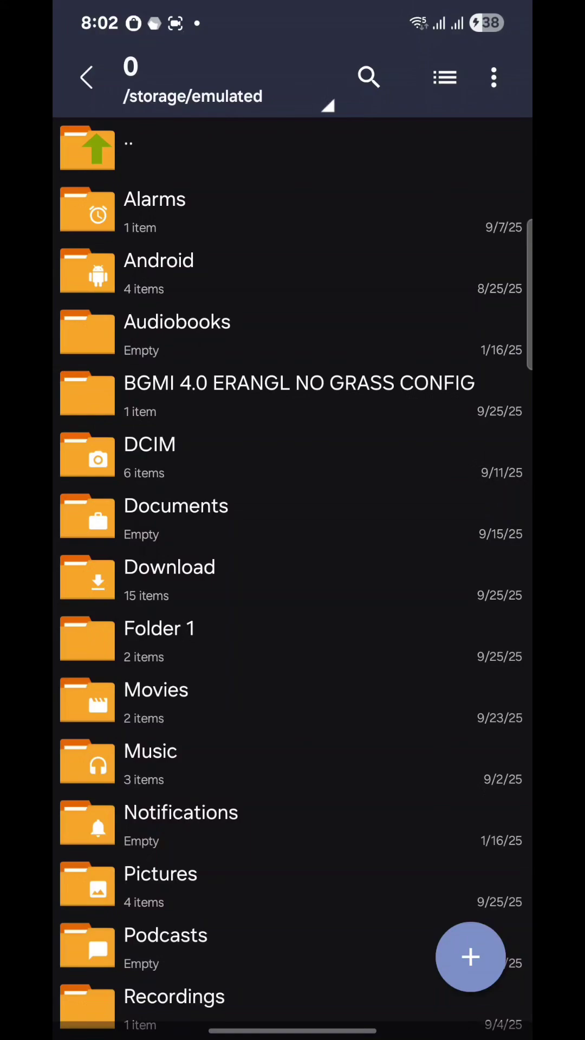
scroll(293, 542, "down", 2)
left_click(158, 173)
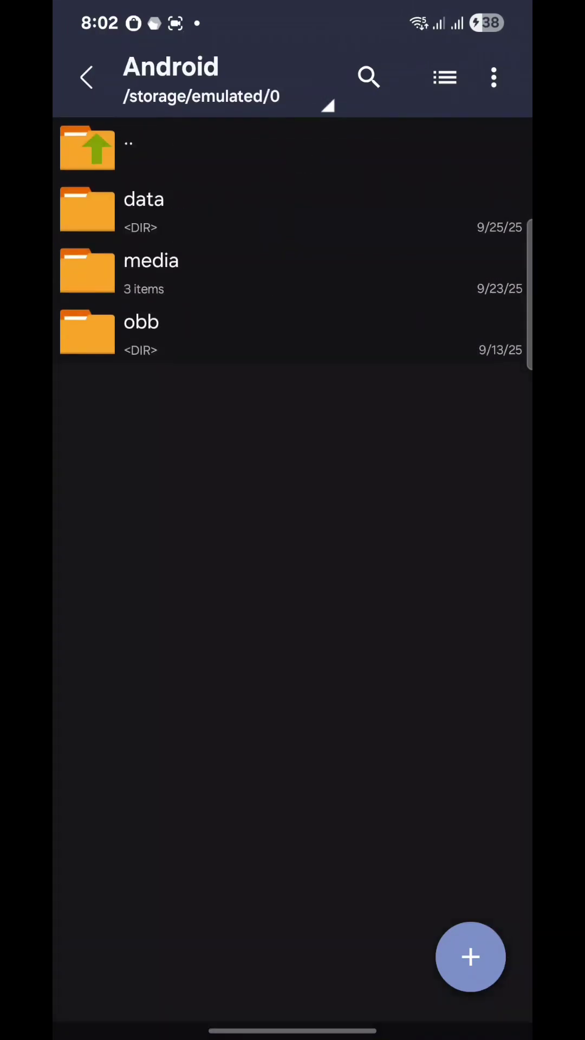
left_click(144, 208)
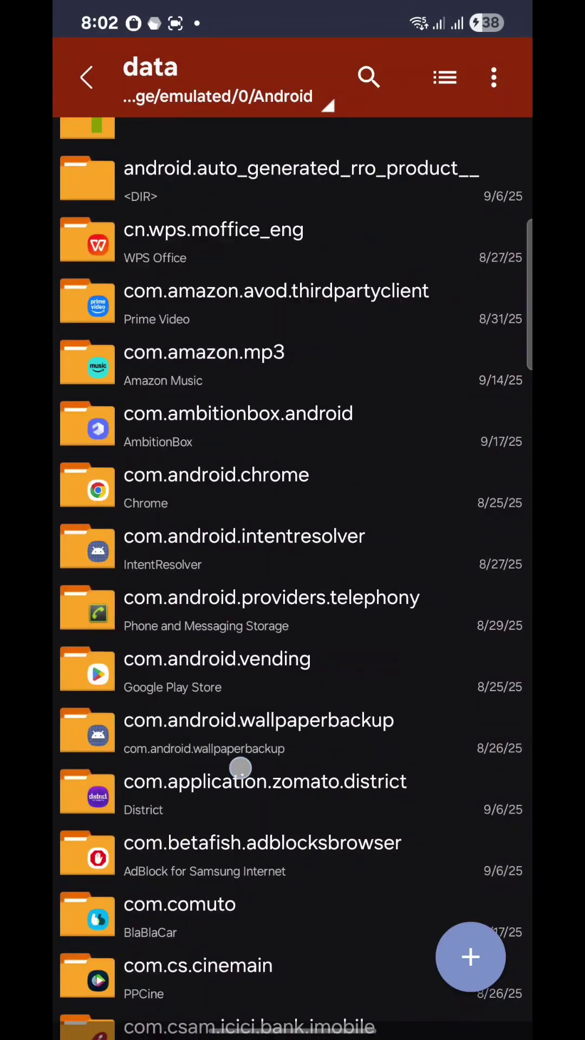
scroll(293, 542, "down", 7)
scroll(418, 347, "down", 7)
scroll(279, 769, "down", 6)
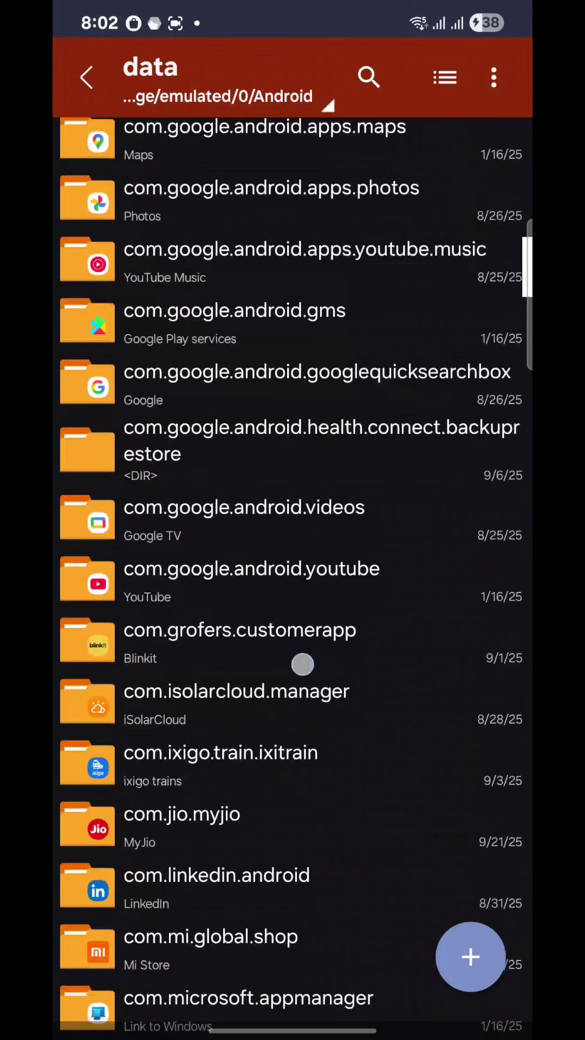
scroll(302, 665, "down", 5)
scroll(263, 785, "down", 5)
scroll(255, 780, "down", 6)
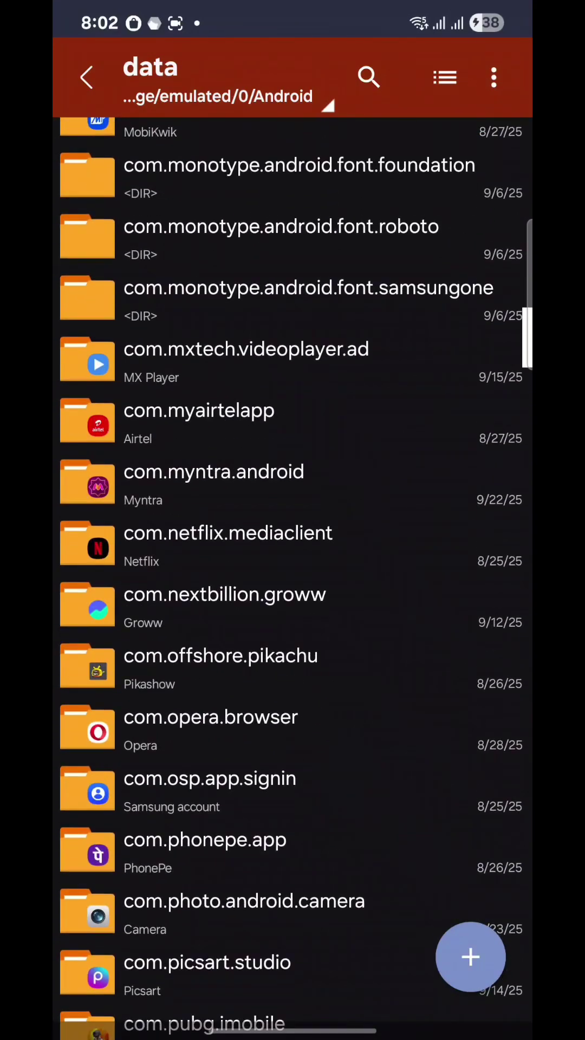
mouse_move(352, 856)
left_mouse_down()
mouse_move(350, 606)
mouse_move(364, 577)
left_mouse_up()
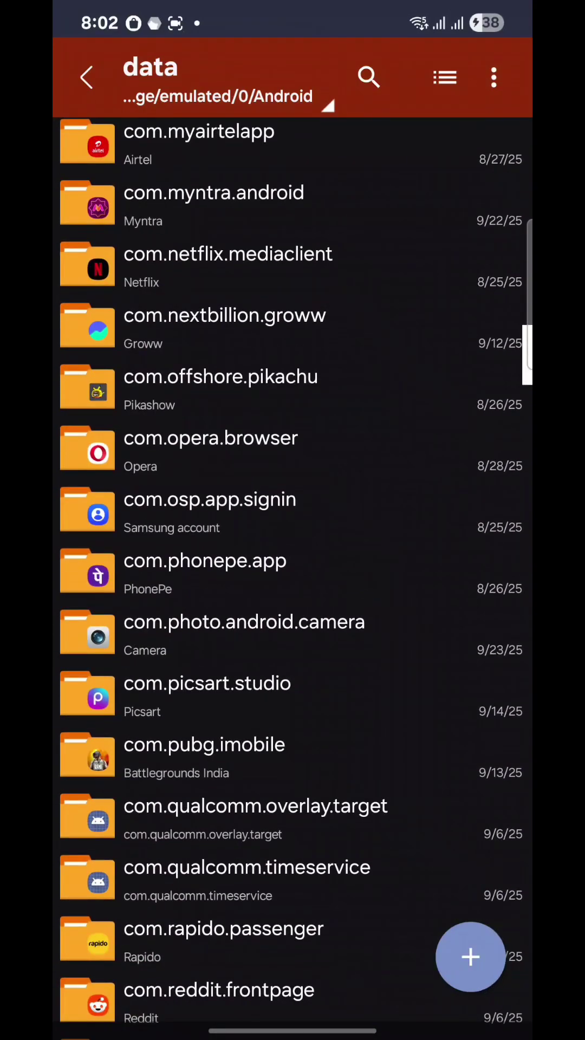
left_click(204, 756)
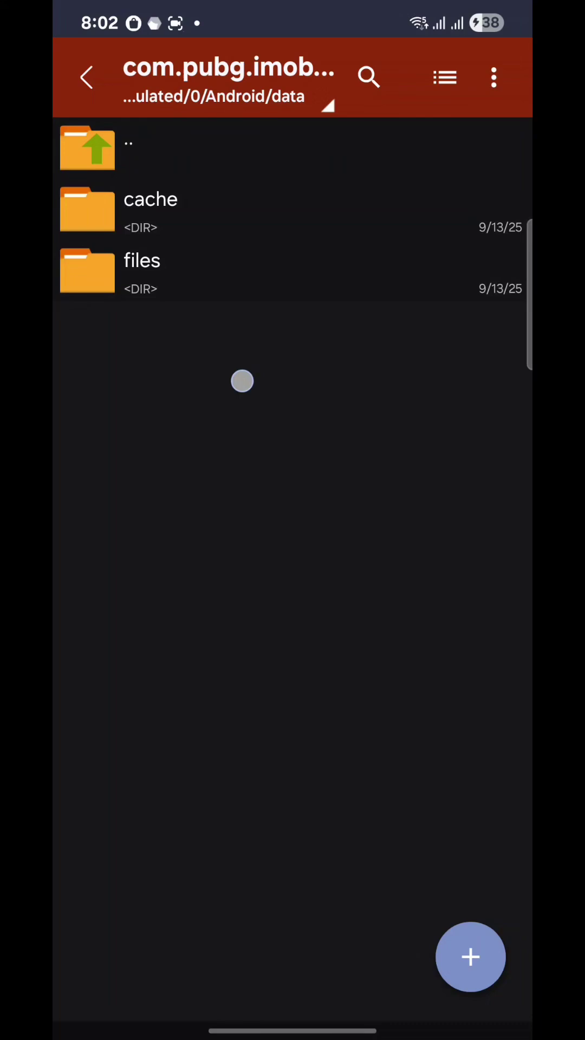
- Go down into files > UE4Game > ShadowTrackerExtra > ShadowTrackerExtra
left_click_drag(243, 382, 234, 458)
left_click(267, 291)
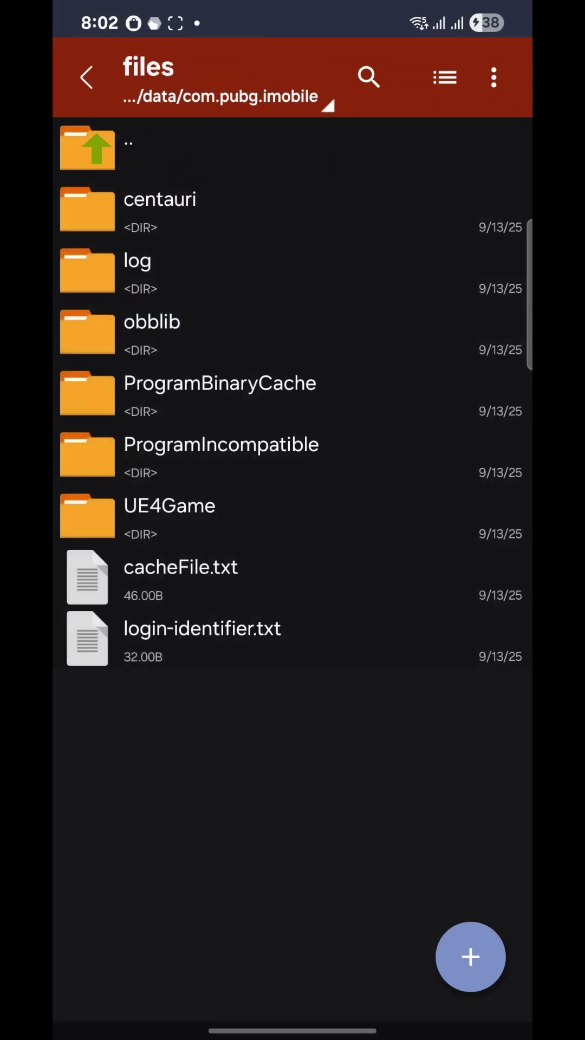
left_click(232, 517)
left_click(368, 225)
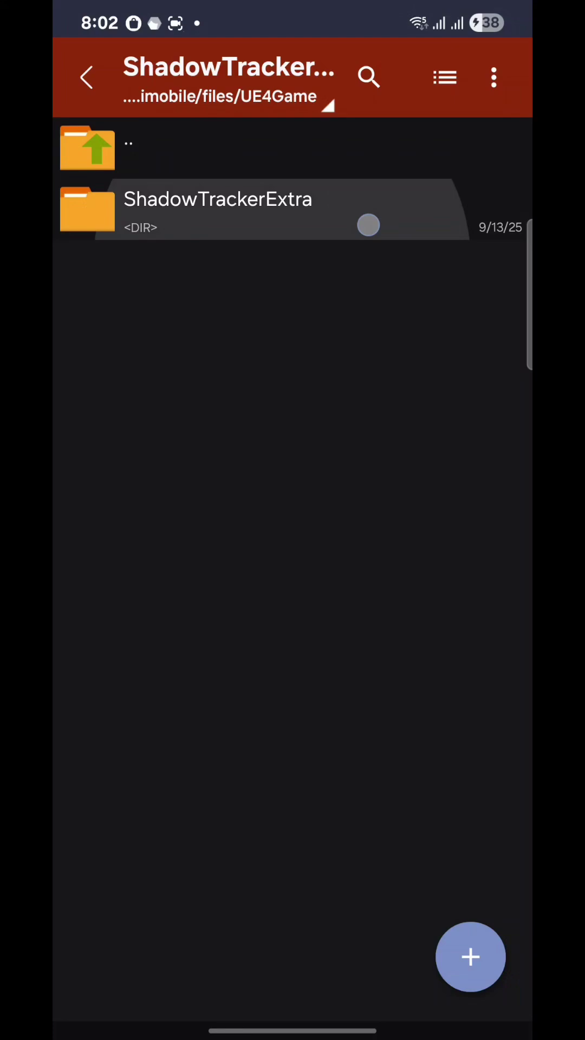
left_click(168, 336)
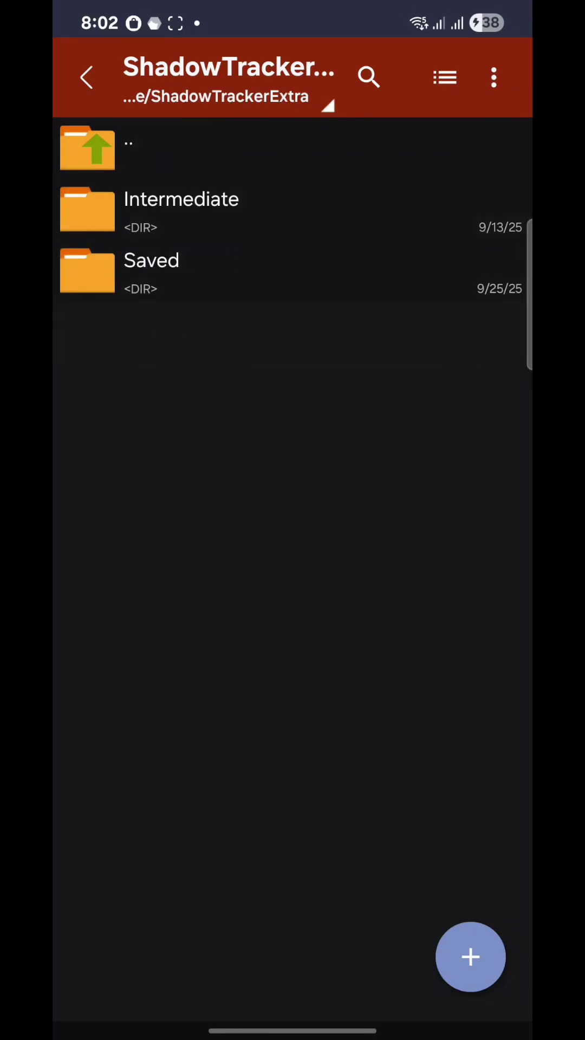
- Look through the Engine > Saved > Config > Android folders, then return to UE4Game
left_click_drag(528, 384, 483, 383)
left_click(319, 217)
left_click(217, 210)
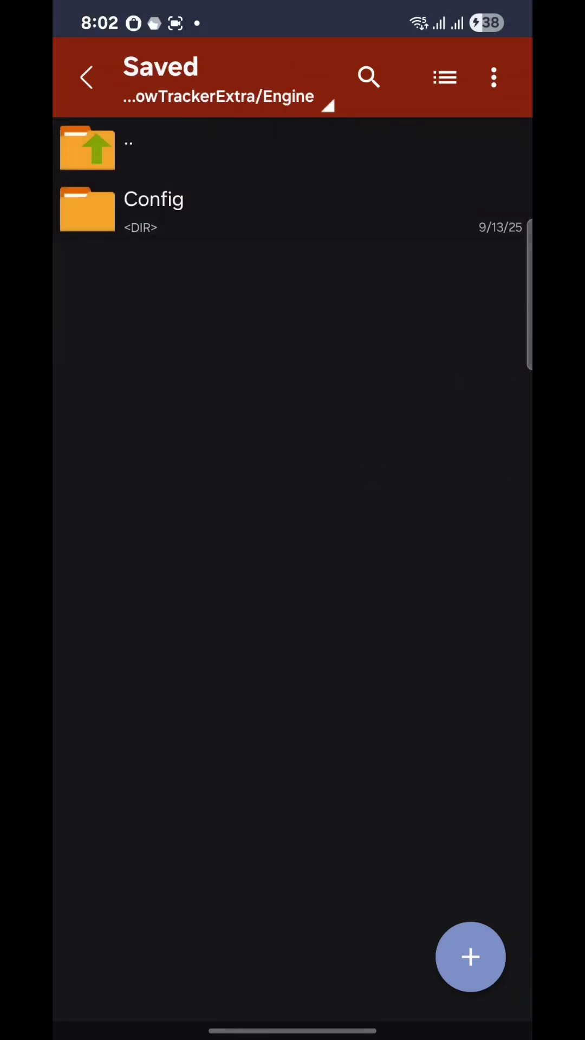
left_click(438, 211)
left_click(216, 210)
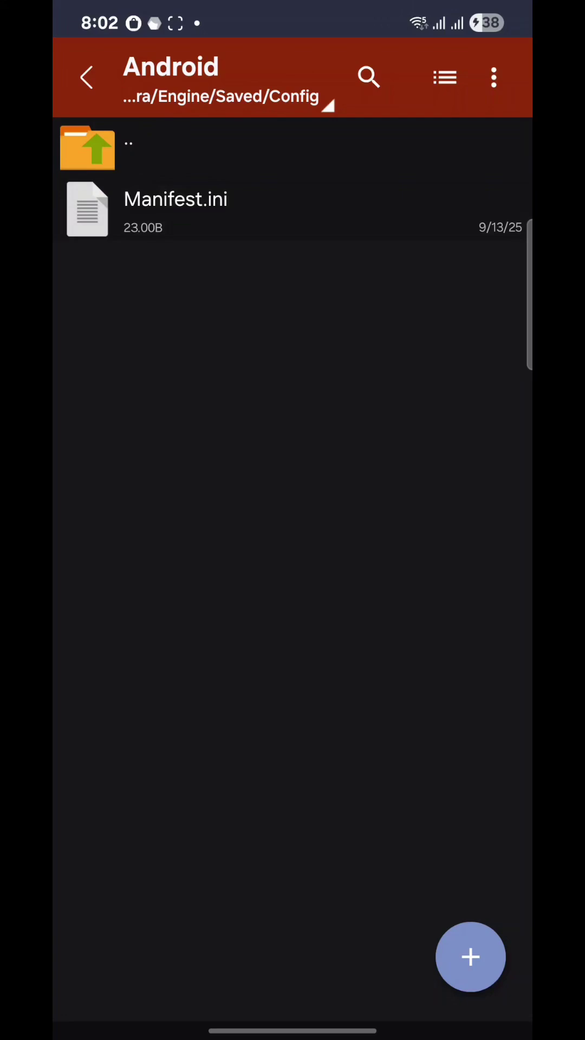
left_click(87, 78)
left_click(86, 77)
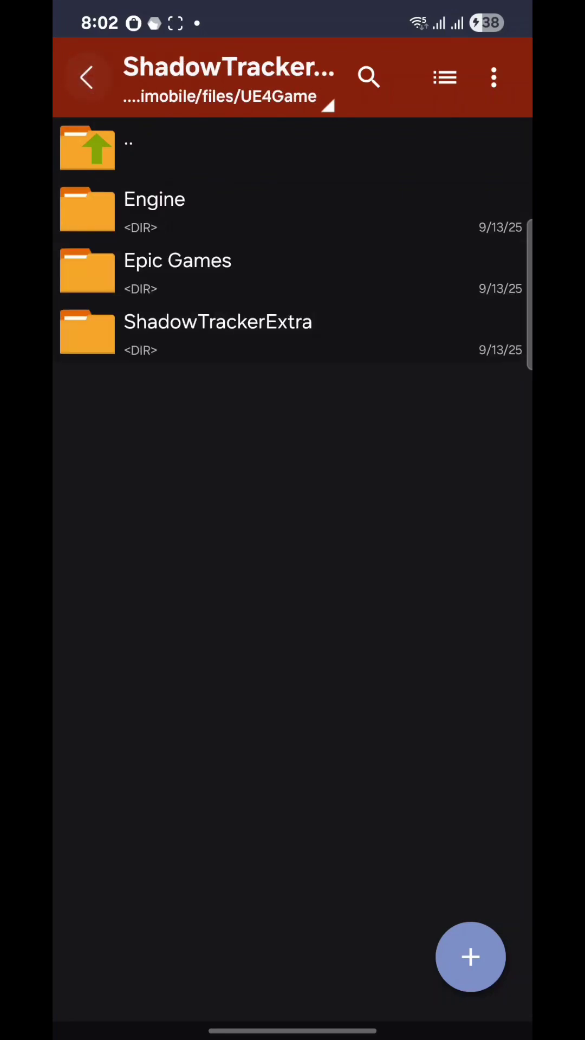
- Open ShadowTrackerExtra > Saved and enter the Demos folder with its replay subfolders
left_click(144, 325)
left_click(151, 282)
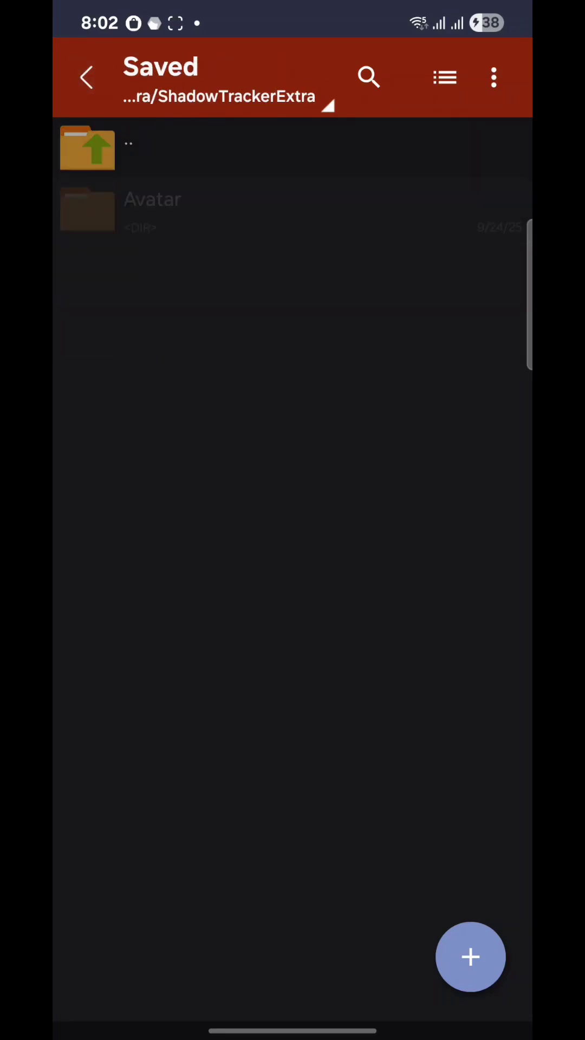
left_click(153, 390)
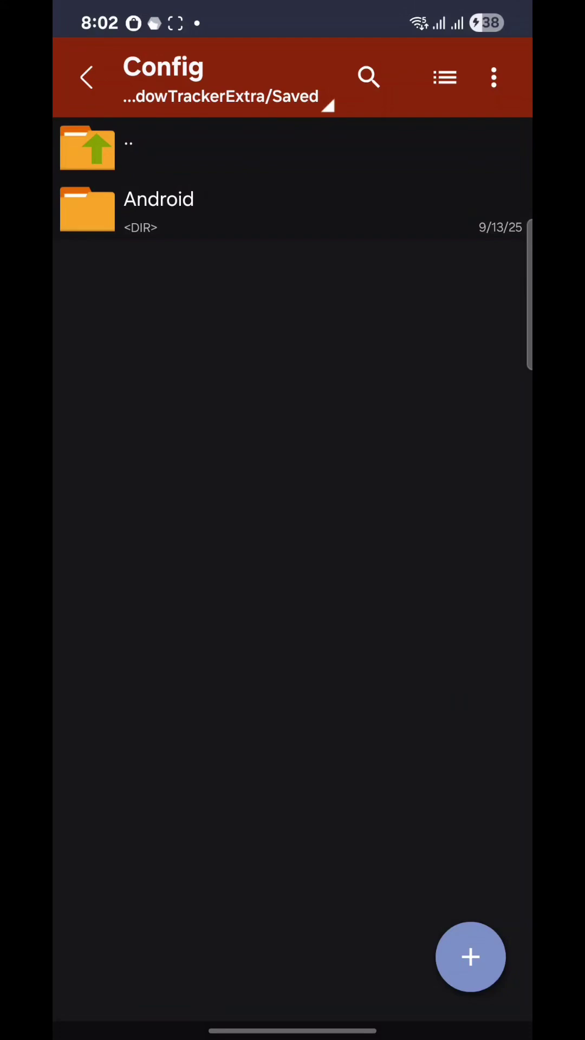
left_click_drag(531, 433, 332, 534)
left_click(251, 448)
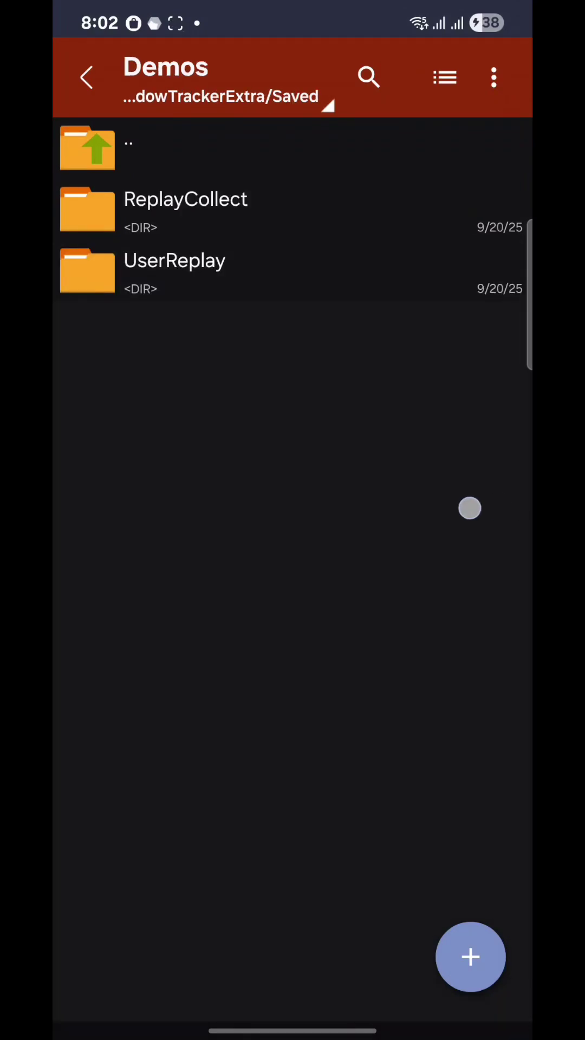